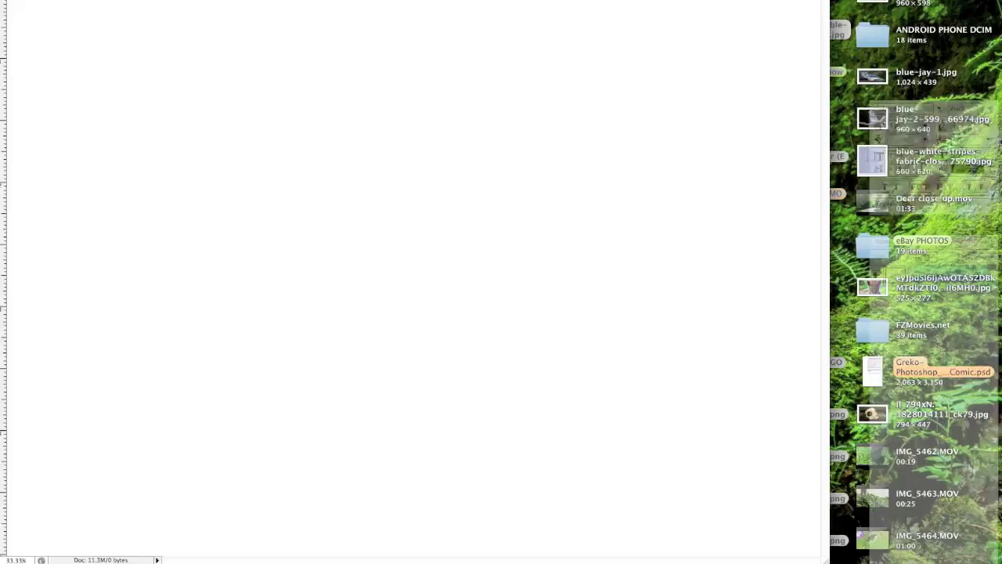
# Step: Draw the head dome, the first leaf-shaped mask fin and the narrowed eye
pyautogui.press('Tab')
pyautogui.moveTo(221, 190)
pyautogui.mouseDown()
pyautogui.moveTo(398, 110)
pyautogui.moveTo(501, 302)
pyautogui.moveTo(523, 382)
pyautogui.mouseUp()
pyautogui.moveTo(40, 43)
pyautogui.mouseDown()
pyautogui.moveTo(428, 236)
pyautogui.moveTo(505, 300)
pyautogui.moveTo(304, 303)
pyautogui.moveTo(435, 316)
pyautogui.moveTo(502, 365)
pyautogui.mouseUp()
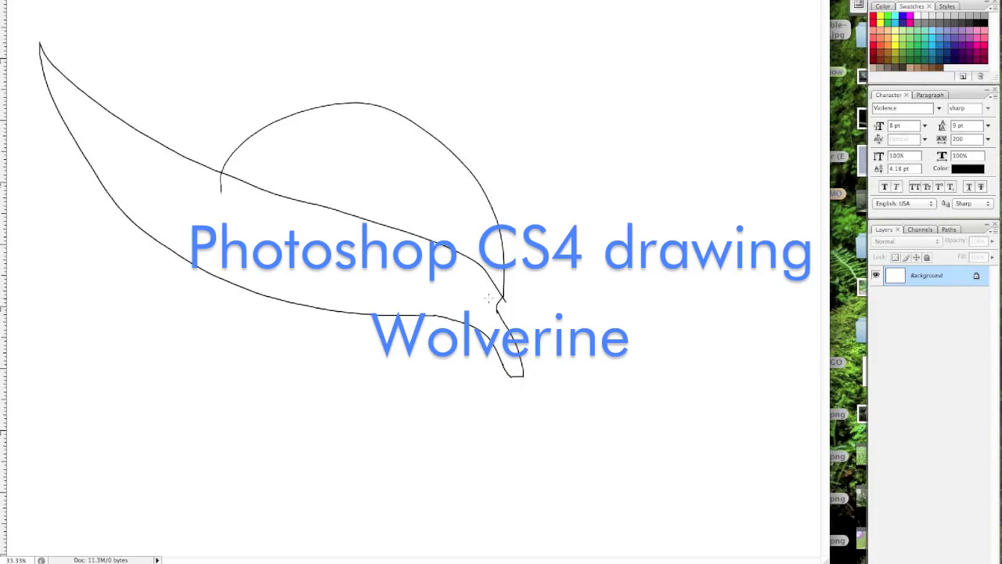
pyautogui.moveTo(435, 280); pyautogui.dragTo(490, 302)
pyautogui.moveTo(462, 267); pyautogui.dragTo(484, 310)
# Step: Draw the second fin behind the head, redrawing misplaced strokes and trimming the overhang
pyautogui.moveTo(153, 48); pyautogui.dragTo(269, 124)
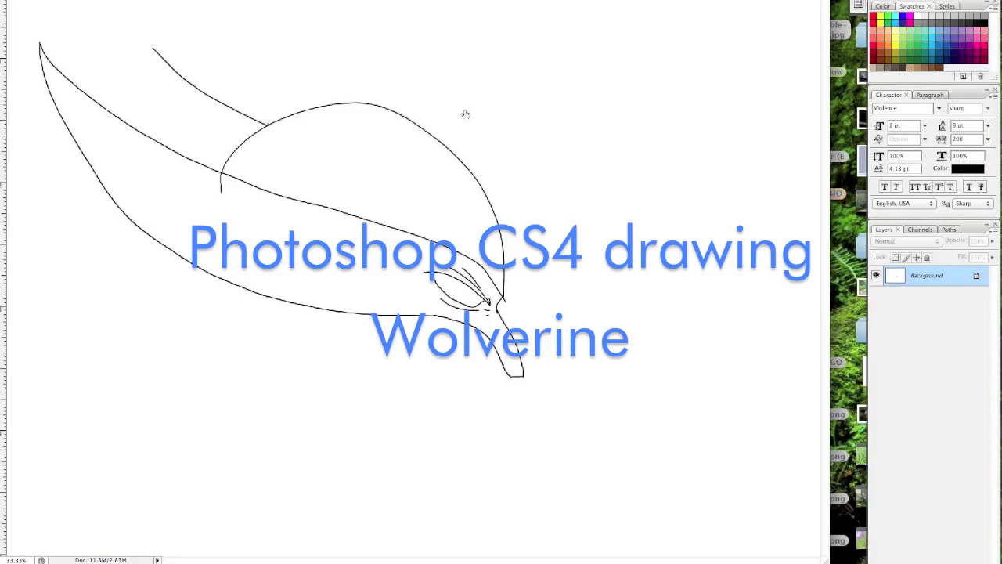
pyautogui.hotkey('ctrl', 'z')
pyautogui.moveTo(179, 60); pyautogui.dragTo(253, 108)
pyautogui.hotkey('ctrl', 'z')
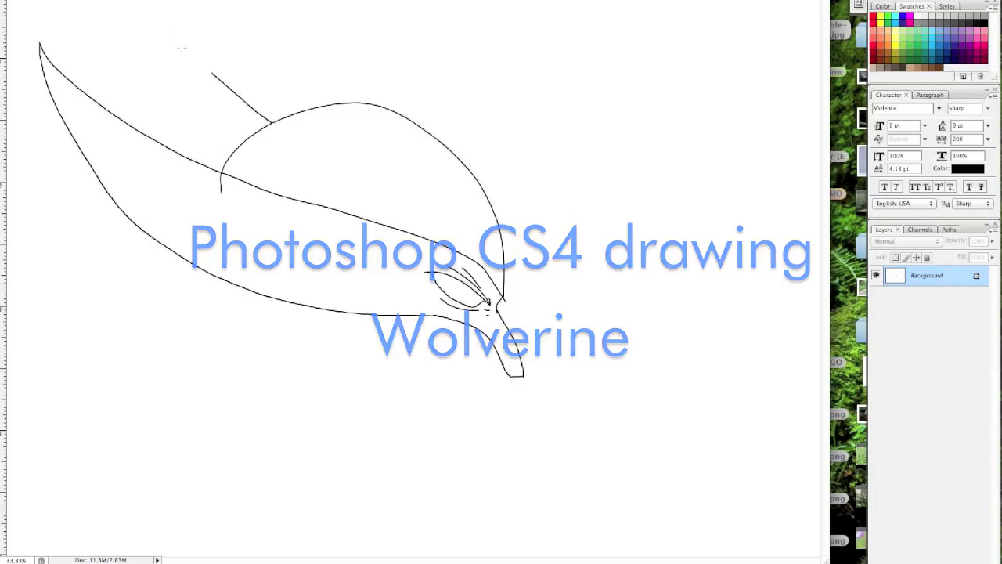
pyautogui.moveTo(169, 23); pyautogui.dragTo(271, 122)
pyautogui.moveTo(169, 24); pyautogui.dragTo(242, 157)
pyautogui.click(239, 155)
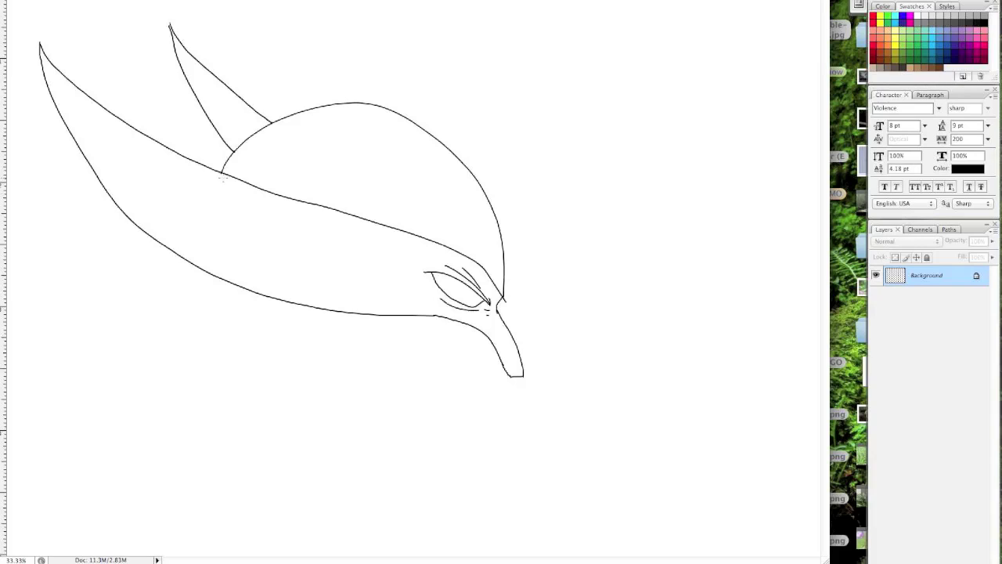
# Step: Draw the mask's back edge and the nose outline, redoing strokes until they fit
pyautogui.moveTo(370, 100)
pyautogui.mouseDown()
pyautogui.moveTo(490, 182)
pyautogui.moveTo(507, 238)
pyautogui.mouseUp()
pyautogui.hotkey('ctrl', 'z')
pyautogui.hotkey('ctrl', 'z')
pyautogui.hotkey('ctrl', 'z')
pyautogui.hotkey('ctrl', 'z')
pyautogui.hotkey('ctrl', 'z')
pyautogui.hotkey('ctrl', 'z')
pyautogui.hotkey('ctrl', 'z')
pyautogui.hotkey('ctrl', 'z')
pyautogui.hotkey('ctrl', 'z')
pyautogui.moveTo(510, 301); pyautogui.dragTo(531, 360)
pyautogui.hotkey('ctrl', 'z')
pyautogui.moveTo(513, 306); pyautogui.dragTo(541, 369)
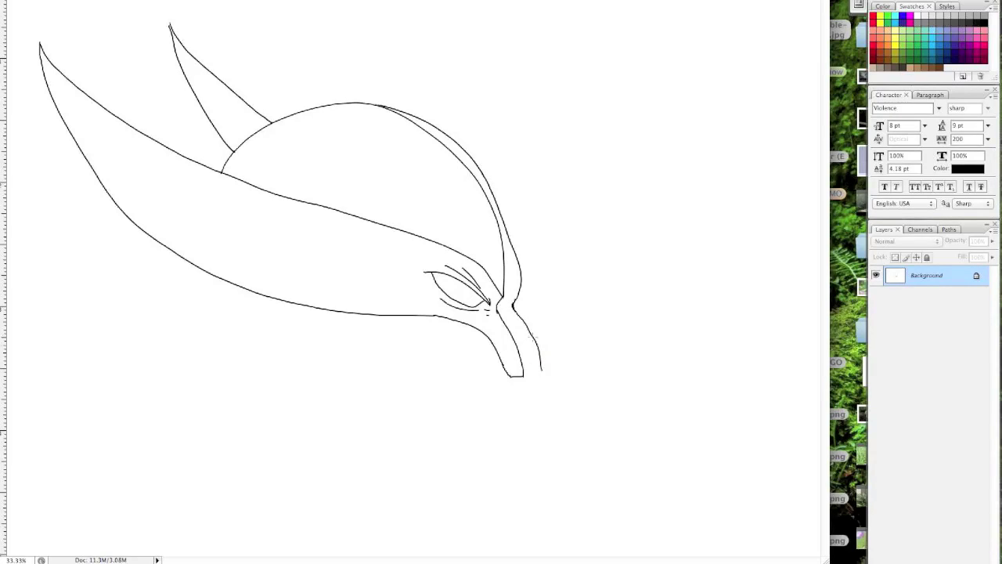
pyautogui.hotkey('ctrl', 'z')
pyautogui.moveTo(515, 306); pyautogui.dragTo(533, 376)
pyautogui.hotkey('ctrl', 'z')
pyautogui.hotkey('ctrl', 'z')
pyautogui.hotkey('ctrl', 'z')
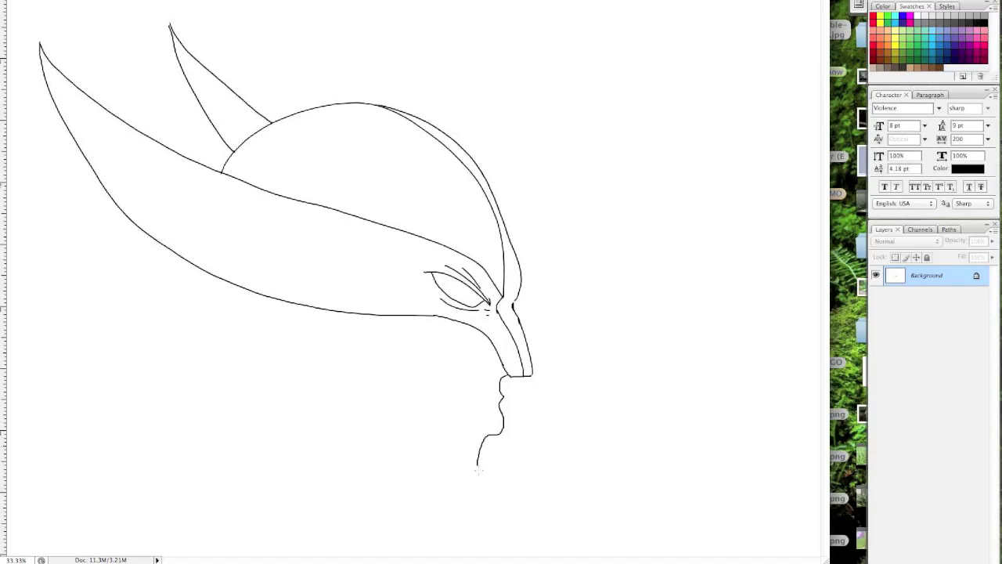
# Step: Add the jaw, chin, mouth and neck lines below the nose
pyautogui.moveTo(194, 361); pyautogui.dragTo(279, 429)
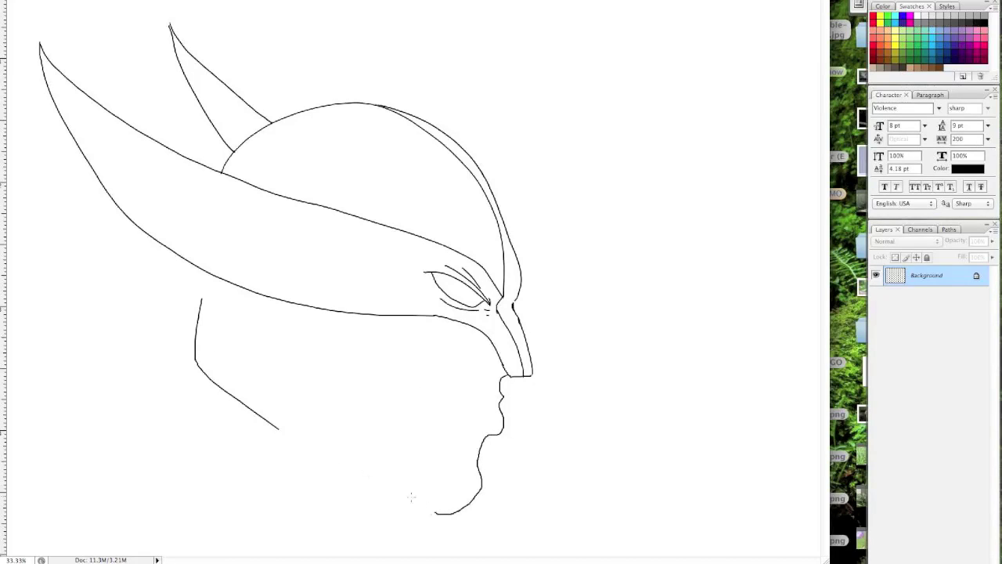
pyautogui.moveTo(347, 462); pyautogui.dragTo(435, 513)
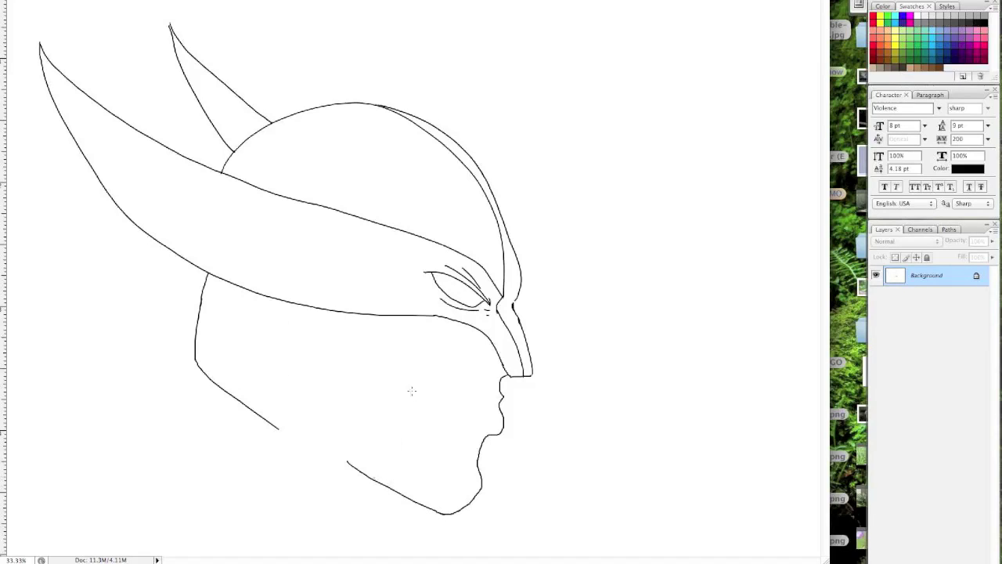
pyautogui.moveTo(375, 479)
pyautogui.mouseDown()
pyautogui.moveTo(495, 376)
pyautogui.moveTo(407, 404)
pyautogui.mouseUp()
pyautogui.hotkey('ctrl', 'z')
pyautogui.moveTo(196, 363); pyautogui.dragTo(155, 425)
pyautogui.hotkey('ctrl', 'z')
# Step: Draw the shoulder line and its downward extension, dismissing the locked-layer warning
pyautogui.moveTo(61, 333); pyautogui.dragTo(107, 396)
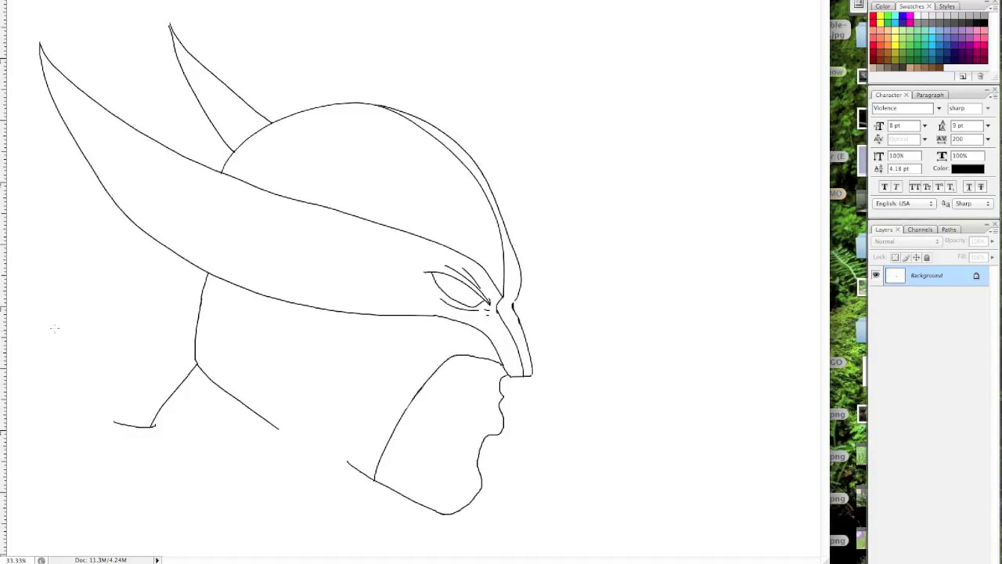
pyautogui.moveTo(154, 556); pyautogui.dragTo(106, 396)
pyautogui.moveTo(22, 323); pyautogui.dragTo(72, 344)
pyautogui.press('x')
pyautogui.press('x')
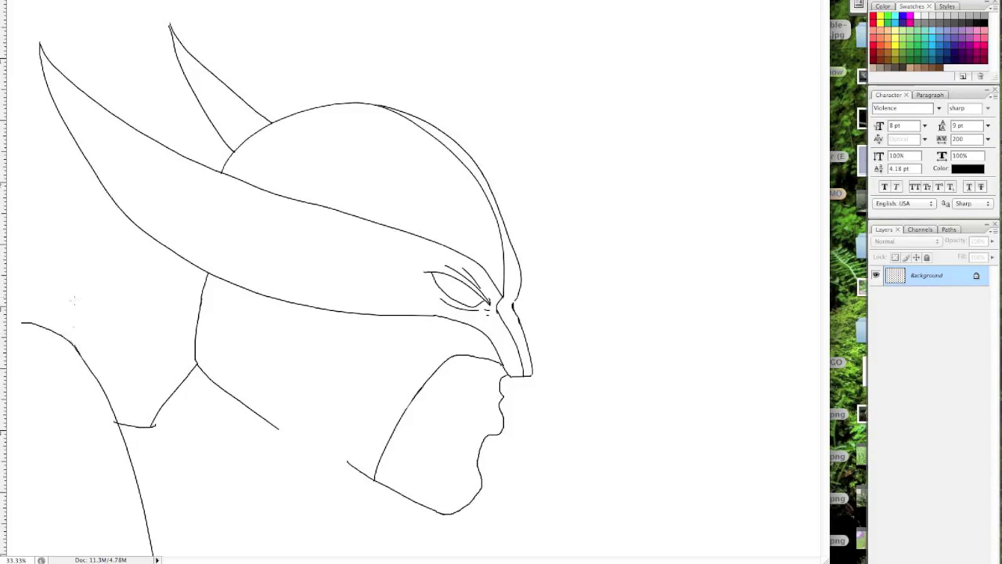
pyautogui.click(95, 377)
pyautogui.press('Return')
# Step: Extend the shoulder line up and left, discarding the trial arm strokes
pyautogui.moveTo(22, 322); pyautogui.dragTo(6, 329)
pyautogui.moveTo(11, 374); pyautogui.dragTo(115, 554)
pyautogui.hotkey('ctrl', 'z')
pyautogui.hotkey('ctrl', 'z')
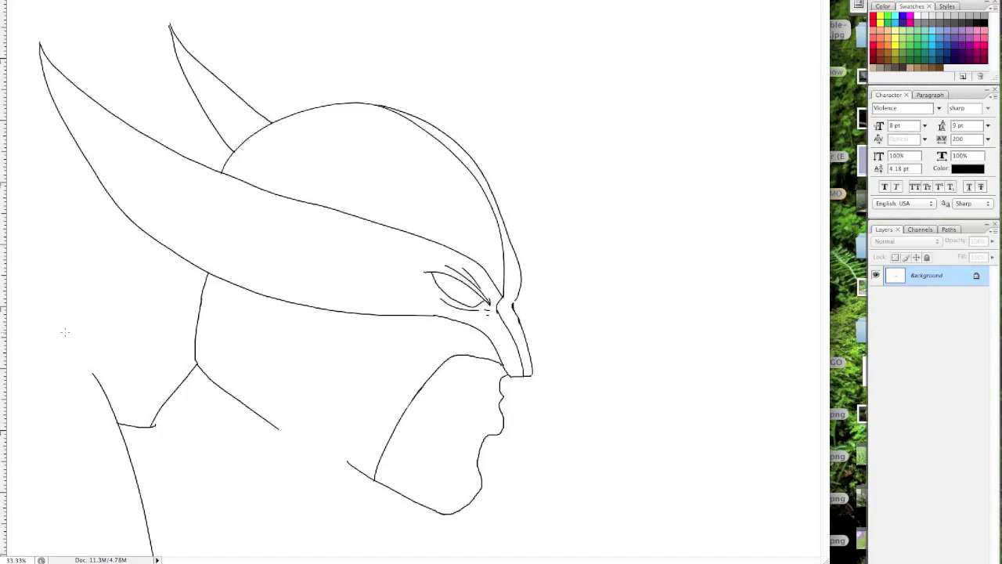
pyautogui.moveTo(58, 347); pyautogui.dragTo(93, 374)
pyautogui.moveTo(53, 400); pyautogui.dragTo(6, 427)
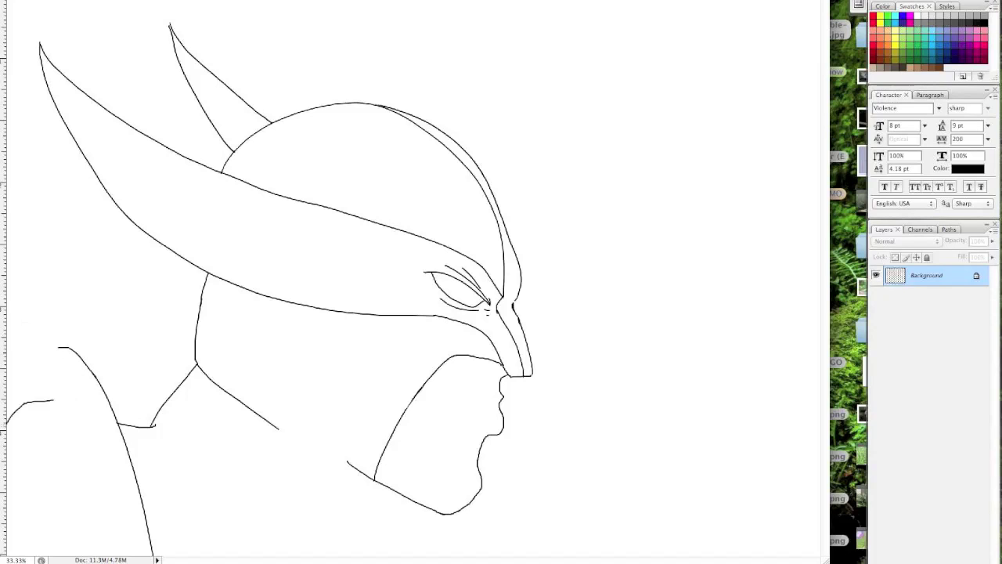
pyautogui.hotkey('ctrl', 'z')
pyautogui.doubleClick(926, 275)
# Step: Add a white-filled layer beneath the line art and shift the art up and right
pyautogui.press('Return')
pyautogui.hotkey('ctrl', 'alt', 'shift', 'n')
pyautogui.hotkey('shift', 'F5')
pyautogui.press('Return')
pyautogui.moveTo(920, 275); pyautogui.dragTo(928, 304)
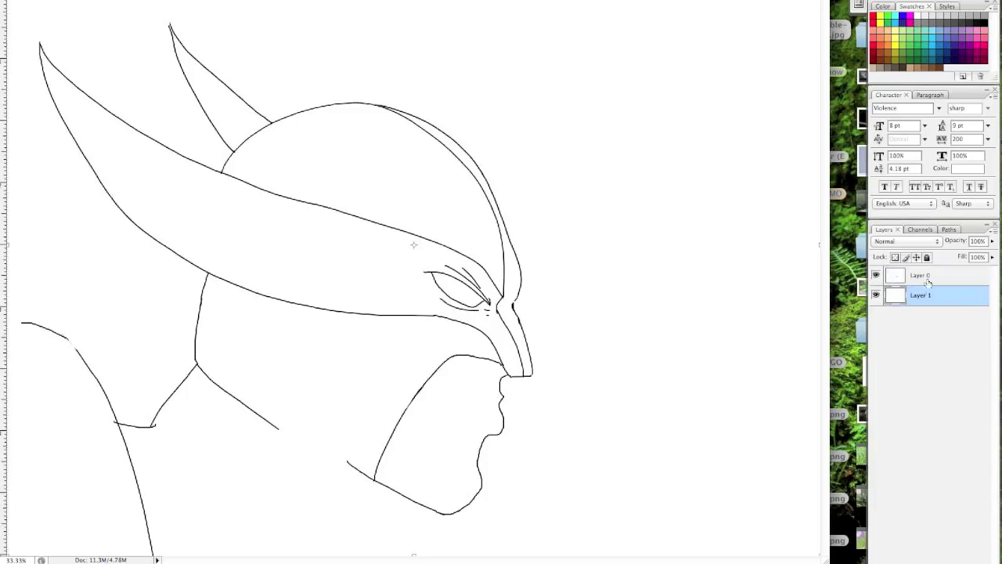
pyautogui.moveTo(418, 189); pyautogui.dragTo(439, 165)
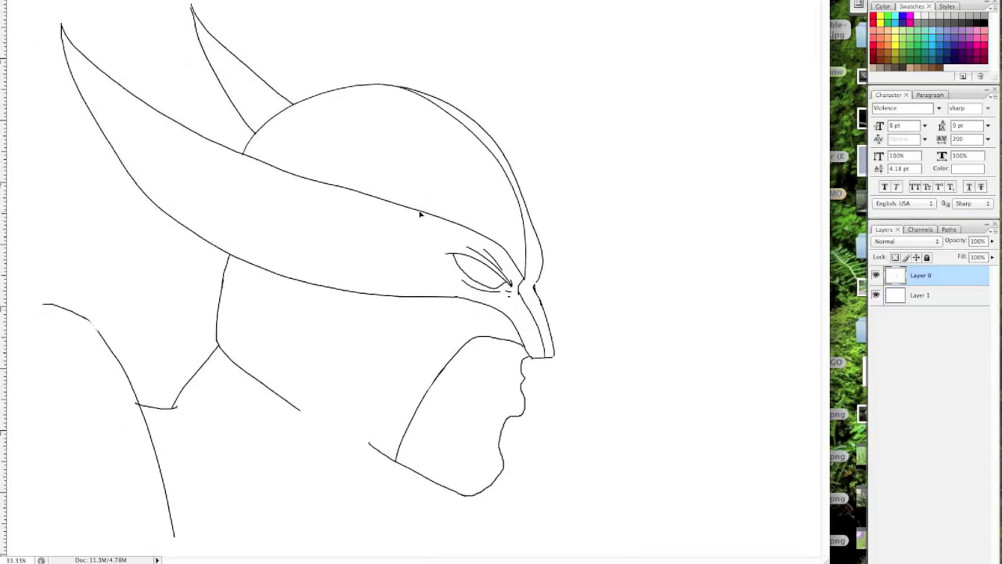
pyautogui.press('b')
# Step: Hatch the cheek and mouth, shade under the nose, and draw smoke rising from the cigar
pyautogui.moveTo(283, 297)
pyautogui.mouseDown()
pyautogui.moveTo(304, 341)
pyautogui.moveTo(312, 332)
pyautogui.mouseUp()
pyautogui.moveTo(475, 410)
pyautogui.mouseDown()
pyautogui.moveTo(495, 413)
pyautogui.moveTo(490, 423)
pyautogui.mouseUp()
pyautogui.moveTo(505, 384)
pyautogui.mouseDown()
pyautogui.moveTo(571, 391)
pyautogui.moveTo(570, 407)
pyautogui.moveTo(630, 2)
pyautogui.mouseUp()
pyautogui.moveTo(634, 220); pyautogui.dragTo(571, 364)
pyautogui.moveTo(645, 195)
pyautogui.mouseDown()
pyautogui.moveTo(670, 2)
pyautogui.moveTo(648, 192)
pyautogui.mouseUp()
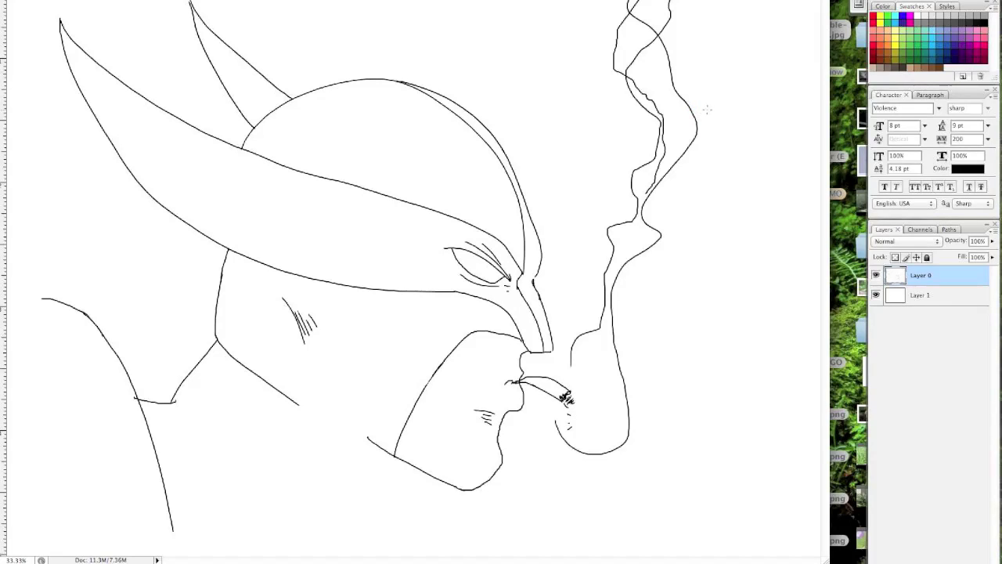
pyautogui.hotkey('ctrl', 'z')
# Step: Hatch inside the rear and front fins and draw the front fin's inner edge
pyautogui.moveTo(227, 78); pyautogui.dragTo(241, 108)
pyautogui.moveTo(235, 77); pyautogui.dragTo(255, 109)
pyautogui.moveTo(252, 83); pyautogui.dragTo(264, 101)
pyautogui.moveTo(258, 142)
pyautogui.mouseDown()
pyautogui.moveTo(326, 164)
pyautogui.moveTo(317, 158)
pyautogui.mouseUp()
pyautogui.moveTo(291, 137); pyautogui.dragTo(319, 154)
pyautogui.hotkey('ctrl', 'alt', 'z')
pyautogui.hotkey('ctrl', 'alt', 'z')
pyautogui.moveTo(278, 134); pyautogui.dragTo(309, 147)
pyautogui.moveTo(287, 128); pyautogui.dragTo(308, 137)
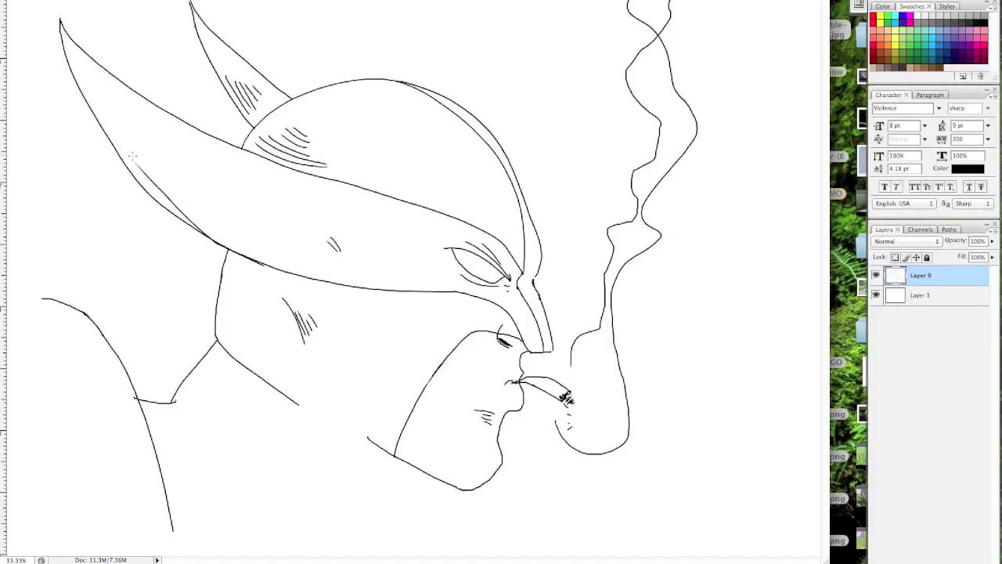
pyautogui.moveTo(158, 183); pyautogui.dragTo(277, 251)
# Step: Hatch the mask's right side, draw the cheek curve, and redraw the neck-collar line
pyautogui.moveTo(493, 189); pyautogui.dragTo(485, 224)
pyautogui.moveTo(503, 187)
pyautogui.mouseDown()
pyautogui.moveTo(510, 236)
pyautogui.moveTo(507, 227)
pyautogui.mouseUp()
pyautogui.moveTo(510, 193); pyautogui.dragTo(515, 221)
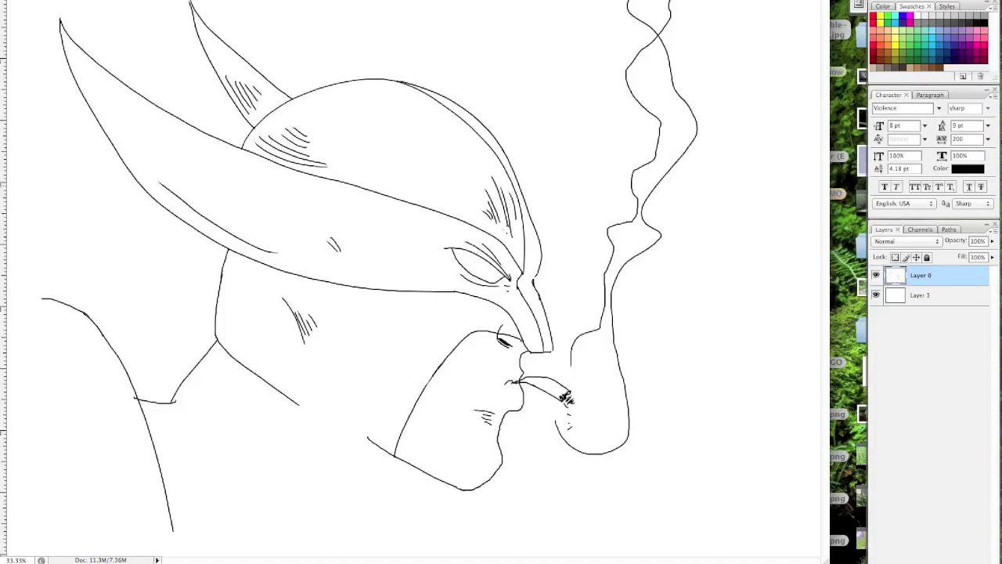
pyautogui.moveTo(427, 329); pyautogui.dragTo(392, 376)
pyautogui.moveTo(427, 335); pyautogui.dragTo(420, 344)
pyautogui.moveTo(172, 404); pyautogui.dragTo(410, 513)
pyautogui.hotkey('ctrl', 'z')
pyautogui.moveTo(172, 404); pyautogui.dragTo(450, 489)
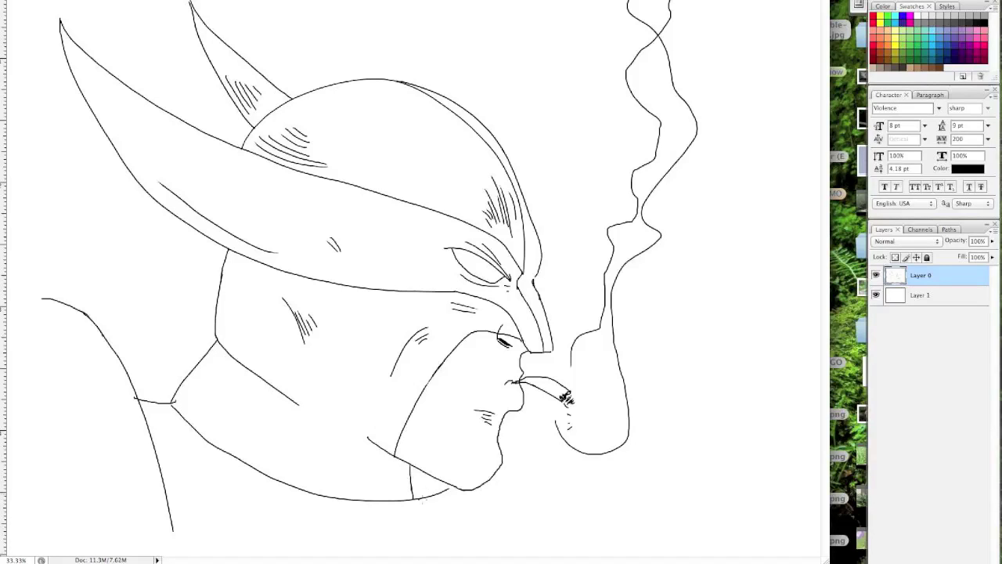
# Step: Outline the left arm down to the bottom edge and hatch it, hiding the guides
pyautogui.moveTo(56, 363); pyautogui.dragTo(6, 413)
pyautogui.moveTo(11, 477); pyautogui.dragTo(64, 505)
pyautogui.hotkey('ctrl', 'z')
pyautogui.moveTo(43, 350); pyautogui.dragTo(165, 556)
pyautogui.moveTo(42, 299)
pyautogui.mouseDown()
pyautogui.moveTo(22, 309)
pyautogui.moveTo(25, 383)
pyautogui.mouseUp()
pyautogui.hotkey('ctrl', 'z')
pyautogui.hotkey('ctrl', 'z')
pyautogui.moveTo(32, 427); pyautogui.dragTo(74, 446)
pyautogui.moveTo(13, 408); pyautogui.dragTo(79, 473)
pyautogui.hotkey('ctrl', ';')
pyautogui.moveTo(18, 372); pyautogui.dragTo(36, 404)
pyautogui.moveTo(12, 451); pyautogui.dragTo(44, 473)
# Step: Draw the curves below the chin and cigar plus the chest line, hatching under the cigar
pyautogui.moveTo(412, 480); pyautogui.dragTo(500, 552)
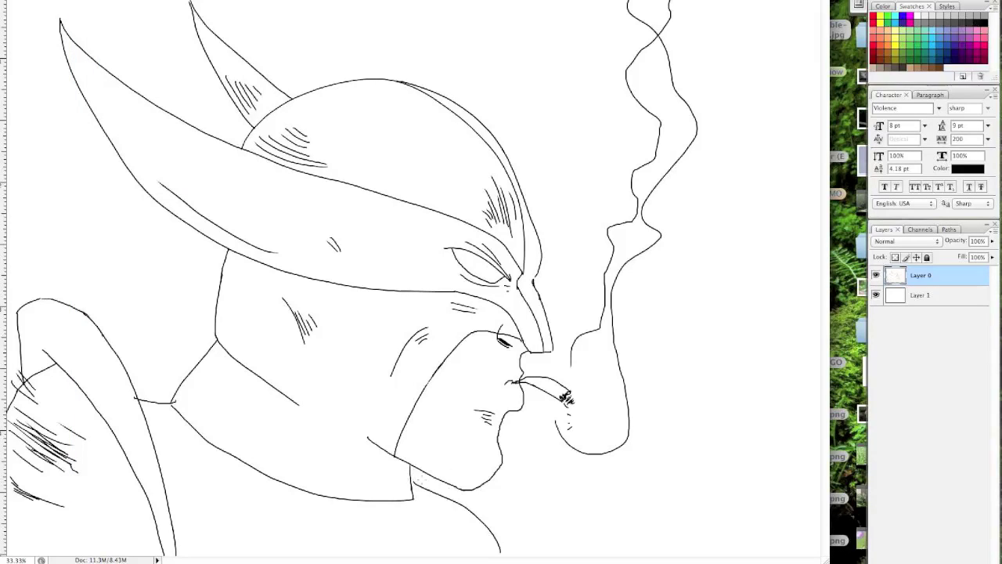
pyautogui.moveTo(536, 460); pyautogui.dragTo(517, 556)
pyautogui.moveTo(535, 473)
pyautogui.mouseDown()
pyautogui.moveTo(592, 515)
pyautogui.moveTo(574, 484)
pyautogui.mouseUp()
pyautogui.moveTo(576, 521); pyautogui.dragTo(592, 505)
pyautogui.moveTo(594, 548); pyautogui.dragTo(619, 534)
pyautogui.moveTo(532, 540); pyautogui.dragTo(563, 510)
pyautogui.moveTo(542, 548); pyautogui.dragTo(568, 522)
# Step: Add the lower-left chest line, lower-face and jaw curves, and the double line under the chin
pyautogui.moveTo(160, 468); pyautogui.dragTo(248, 555)
pyautogui.moveTo(348, 537); pyautogui.dragTo(259, 495)
pyautogui.moveTo(387, 526); pyautogui.dragTo(440, 497)
pyautogui.moveTo(369, 441); pyautogui.dragTo(408, 466)
pyautogui.moveTo(384, 457); pyautogui.dragTo(411, 471)
# Step: Draw the long neck line and hatch the neck and collar
pyautogui.moveTo(305, 413); pyautogui.dragTo(333, 483)
pyautogui.moveTo(287, 427); pyautogui.dragTo(310, 470)
pyautogui.moveTo(282, 442); pyautogui.dragTo(299, 464)
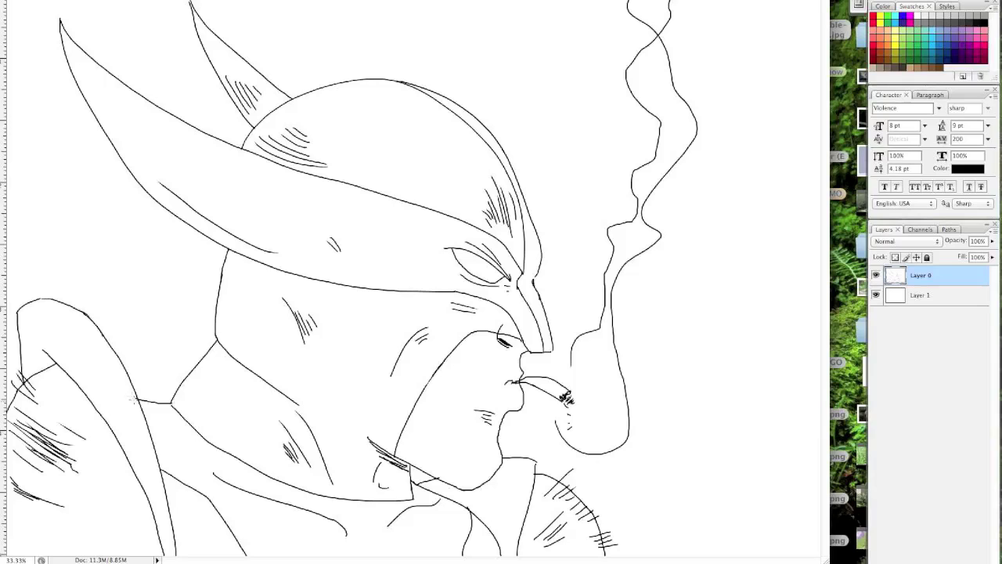
pyautogui.moveTo(223, 320)
pyautogui.mouseDown()
pyautogui.moveTo(236, 353)
pyautogui.moveTo(249, 354)
pyautogui.mouseUp()
pyautogui.moveTo(242, 299); pyautogui.dragTo(261, 343)
pyautogui.moveTo(180, 404); pyautogui.dragTo(196, 428)
pyautogui.moveTo(185, 393)
pyautogui.mouseDown()
pyautogui.moveTo(205, 427)
pyautogui.moveTo(213, 415)
pyautogui.mouseUp()
pyautogui.moveTo(216, 373); pyautogui.dragTo(199, 401)
pyautogui.moveTo(232, 358); pyautogui.dragTo(209, 387)
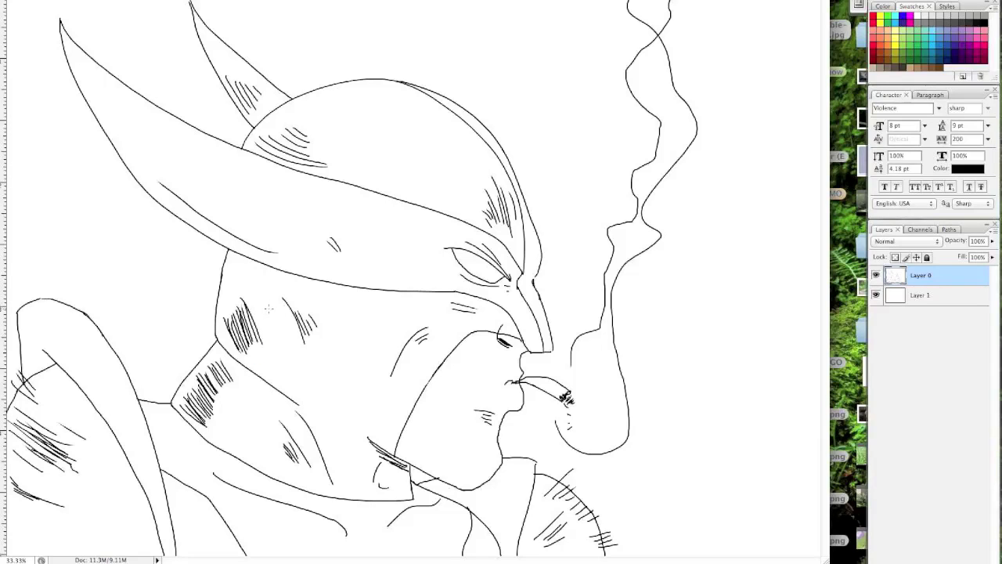
# Step: Save the drawing in Photoshop format, confirming the format options
pyautogui.hotkey('ctrl', 's')
pyautogui.click(563, 317)
pyautogui.press('Return')
# Step: Draw the mask's edge along the jaw and add cheek hatching
pyautogui.moveTo(493, 335); pyautogui.dragTo(417, 437)
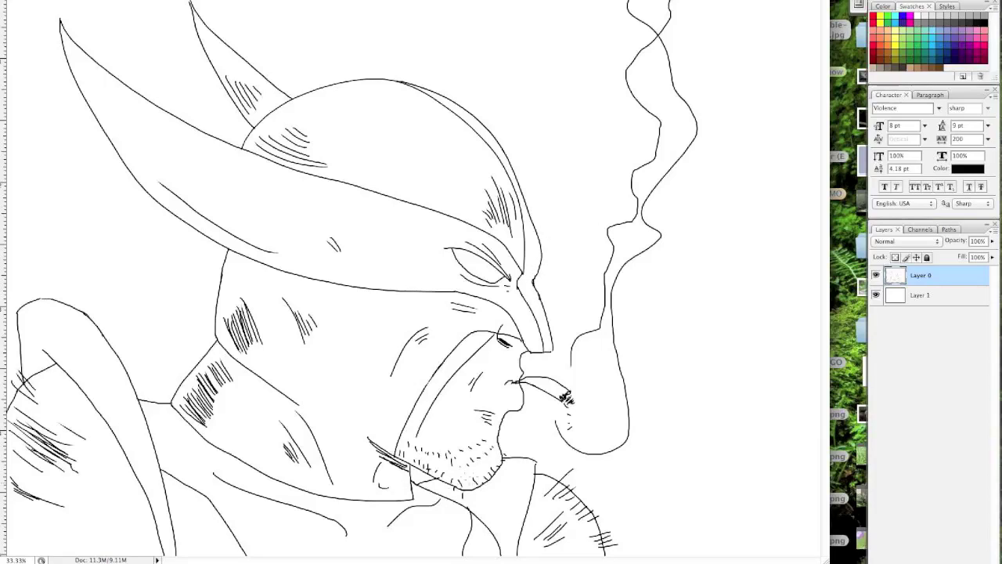
pyautogui.moveTo(365, 360); pyautogui.dragTo(393, 342)
pyautogui.moveTo(370, 365); pyautogui.dragTo(389, 347)
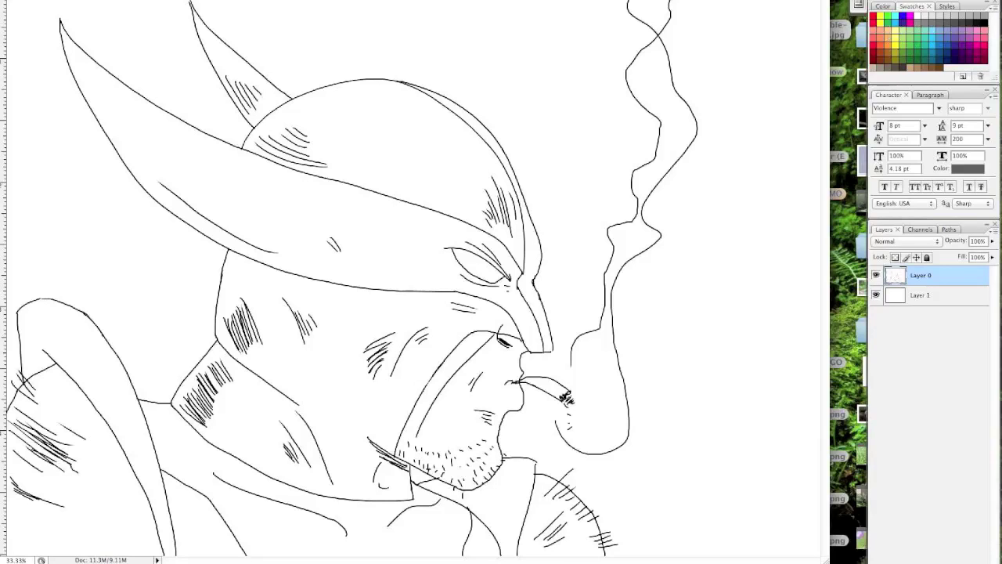
pyautogui.click(118, 3)
# Step: Pick brown as the paint colour and select the mask areas with the Magic Wand
pyautogui.press('Return')
pyautogui.click(916, 68)
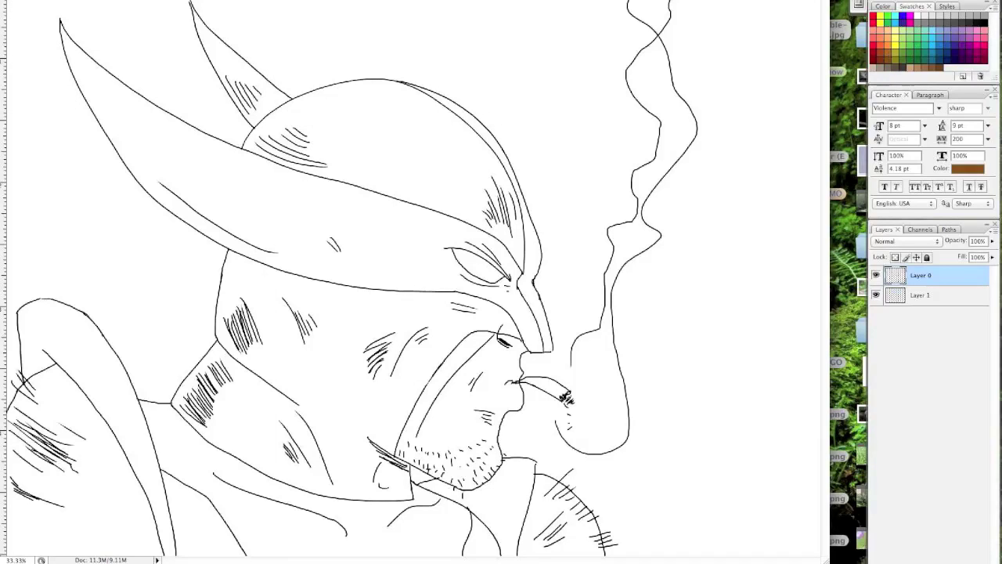
pyautogui.click(967, 168)
pyautogui.click(462, 287)
pyautogui.click(938, 68)
pyautogui.click(350, 446)
# Step: Create a new layer above the line art named COLOR
pyautogui.hotkey('ctrl', 'shift', 'alt', 'n')
pyautogui.doubleClick(920, 275)
pyautogui.write('COLOR')
pyautogui.press('Return')
# Step: Fill the mask selection with orange, replacing the trial fill, and set COLOR to Multiply
pyautogui.hotkey('alt', 'BackSpace')
pyautogui.hotkey('ctrl', 'd')
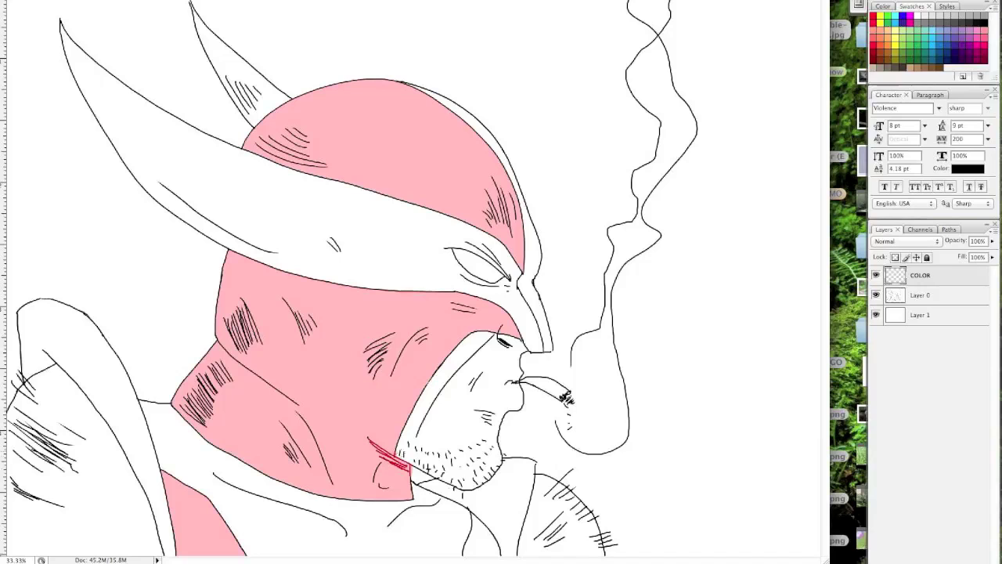
pyautogui.hotkey('ctrl', 'alt', 'z')
pyautogui.hotkey('ctrl', 'alt', 'z')
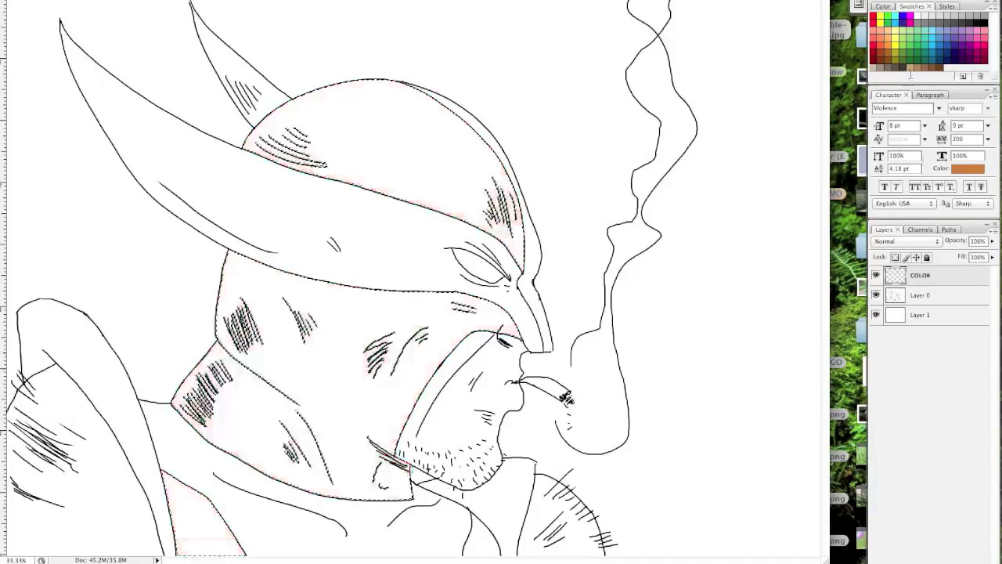
pyautogui.hotkey('alt', 'BackSpace')
pyautogui.click(905, 241)
pyautogui.click(900, 283)
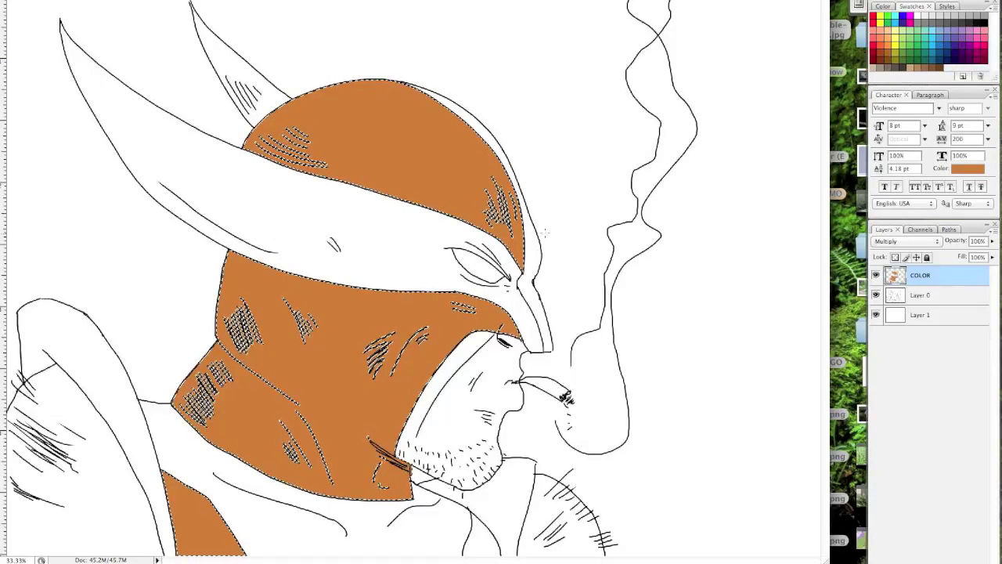
pyautogui.hotkey('ctrl', 'd')
# Step: Undo a mistaken brown fill of the background and reset the paint colour to black
pyautogui.click(188, 447)
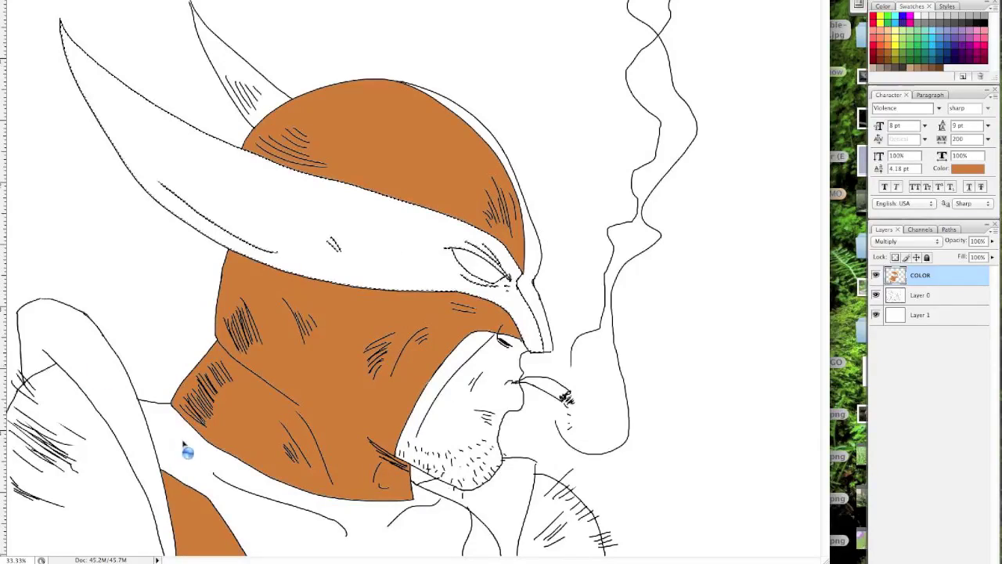
pyautogui.click(45, 74)
pyautogui.click(483, 102)
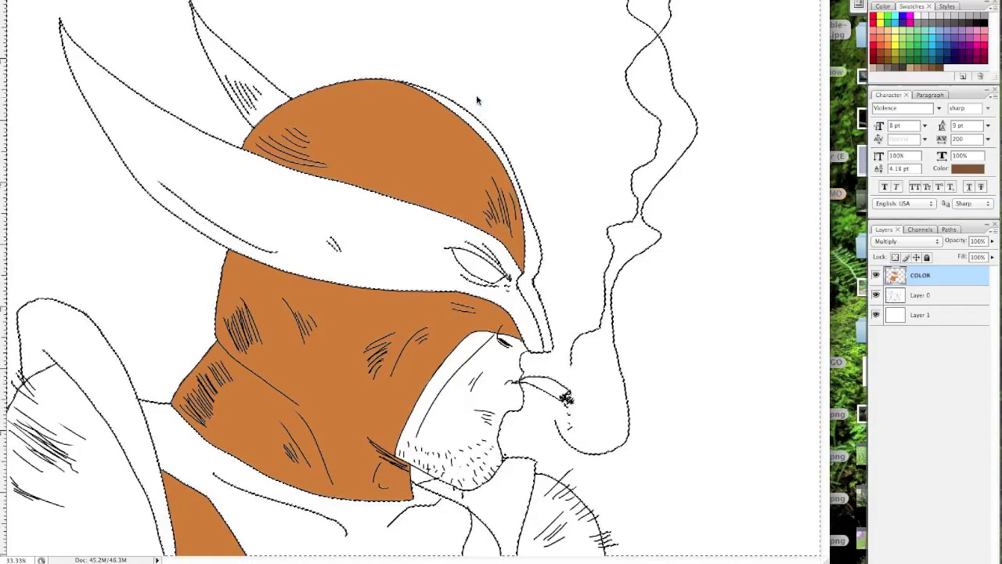
pyautogui.hotkey('ctrl', 'z')
pyautogui.hotkey('ctrl', 'd')
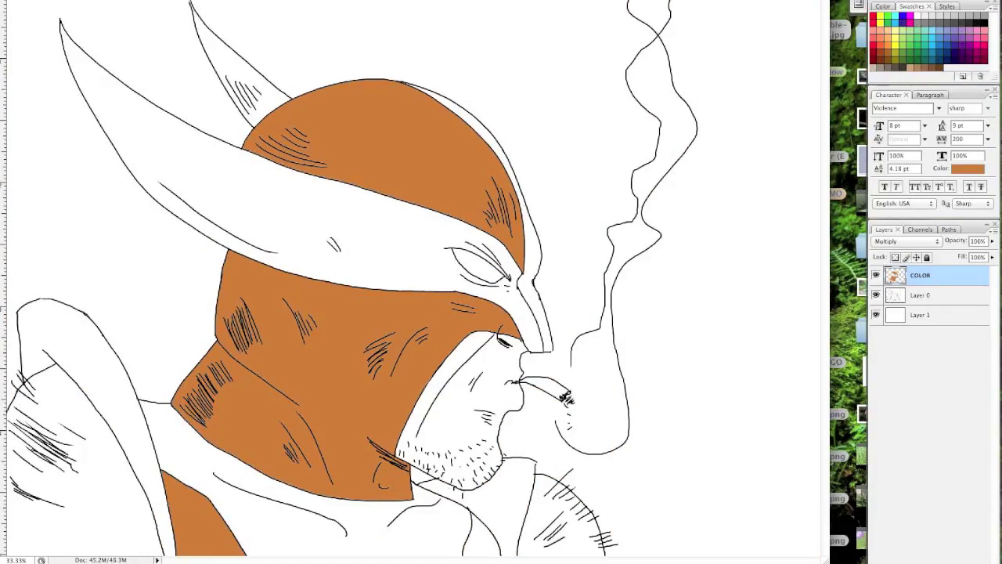
pyautogui.click(270, 350)
pyautogui.press('d')
pyautogui.click(252, 166)
# Step: Fill the mask's fins, eye band and collar dark brown and stroke the selection
pyautogui.click(39, 61)
pyautogui.press('Return')
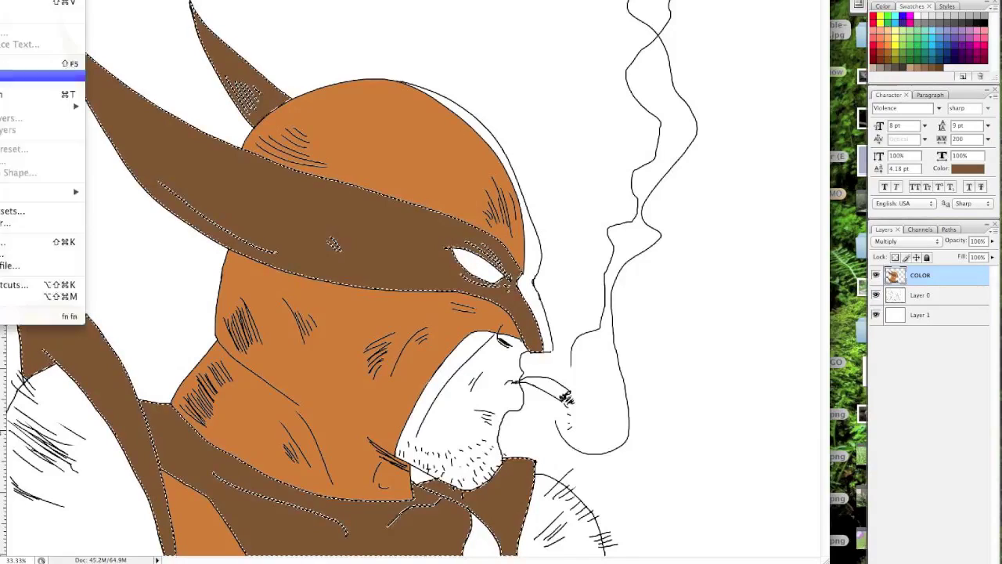
pyautogui.click(31, 29)
pyautogui.click(436, 162)
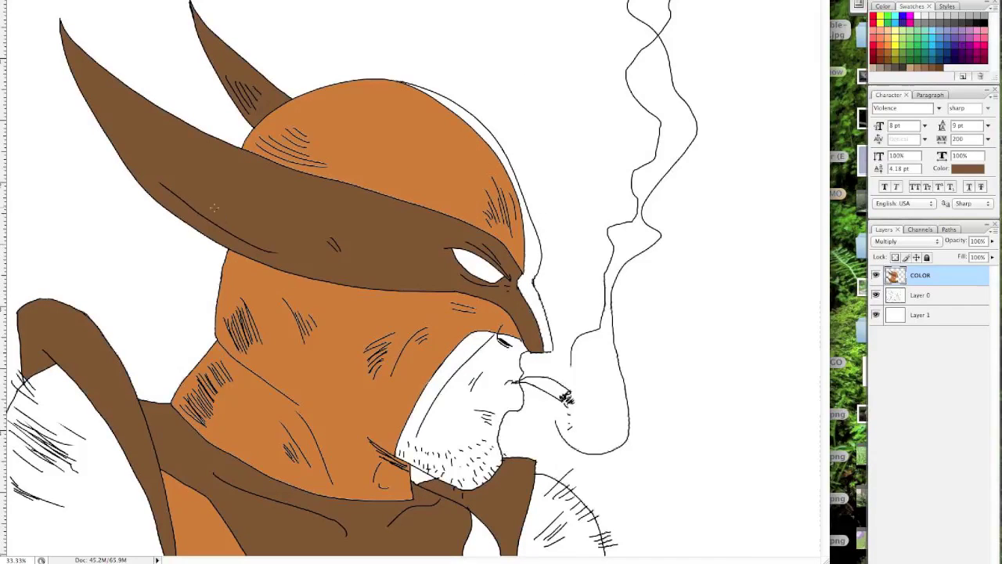
# Step: Reset to black and stroke the selected line-art outlines in black
pyautogui.press('d')
pyautogui.click(39, 60)
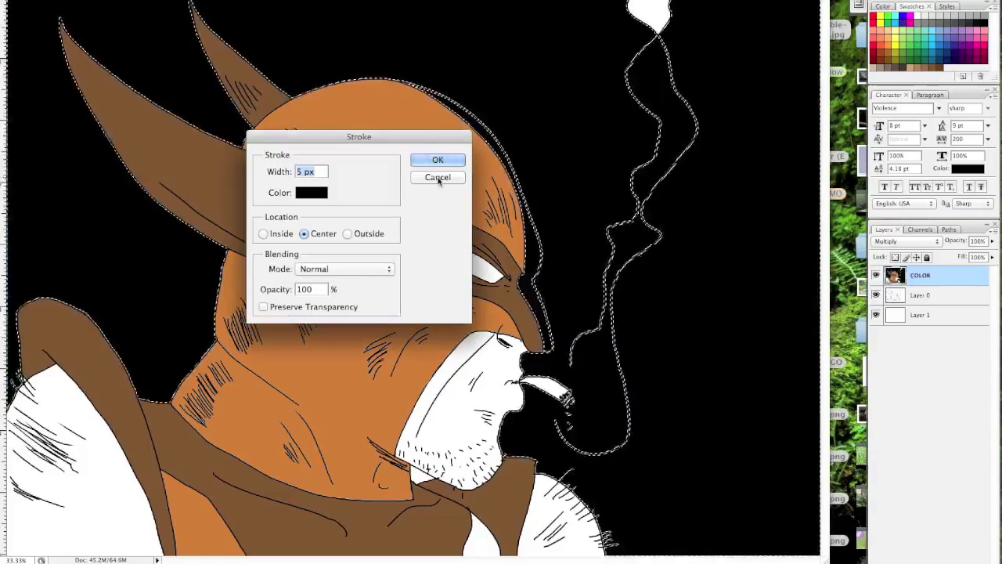
pyautogui.click(438, 161)
pyautogui.hotkey('ctrl', 'd')
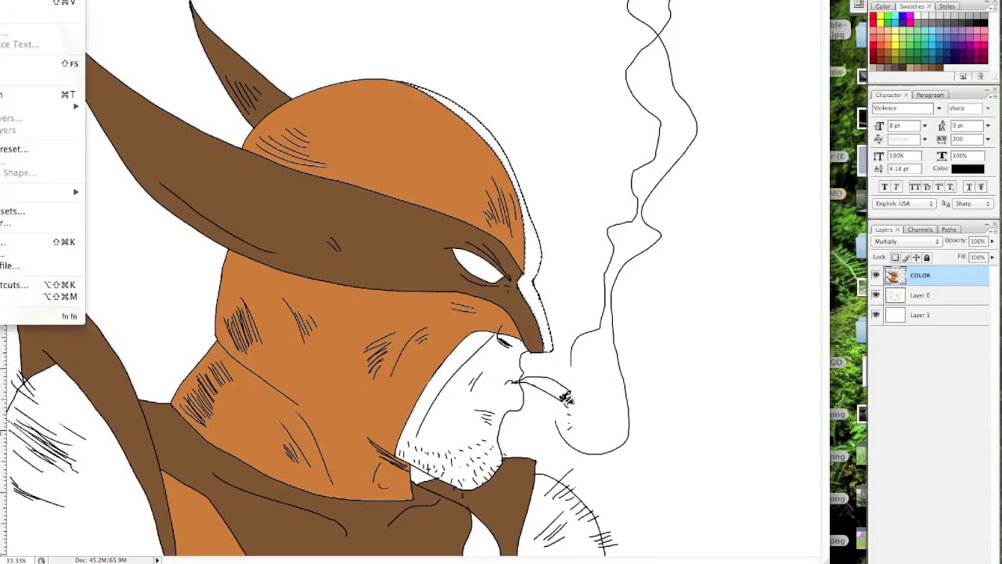
# Step: Fill the strip along the helmet's right edge with black
pyautogui.click(481, 101)
pyautogui.hotkey('alt', 'BackSpace')
pyautogui.press('Escape')
pyautogui.hotkey('ctrl', 'd')
# Step: Outline shadow areas at the lower left and by the collar and fill them black
pyautogui.click(148, 411)
pyautogui.click(169, 493)
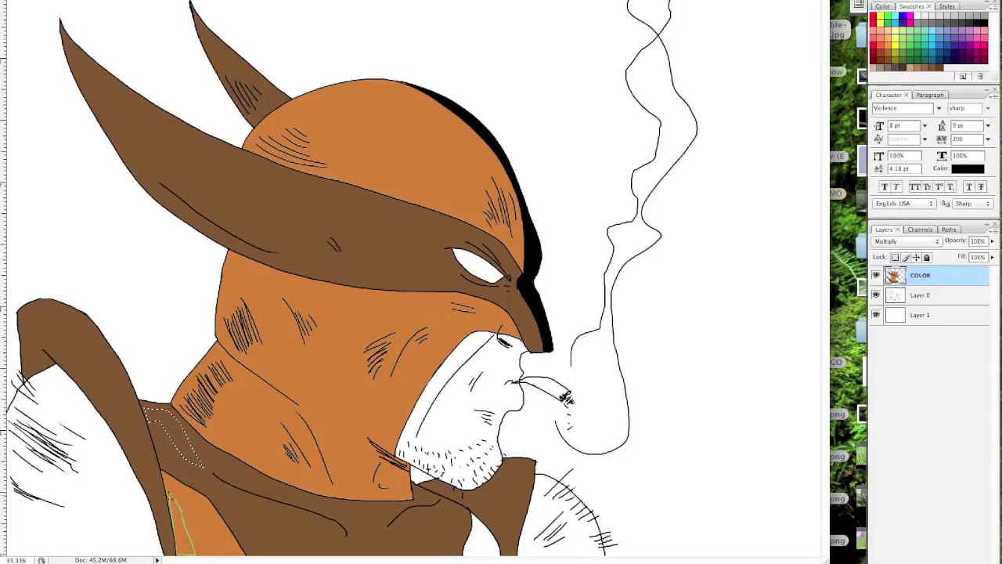
pyautogui.click(169, 492)
pyautogui.click(423, 481)
pyautogui.click(476, 102)
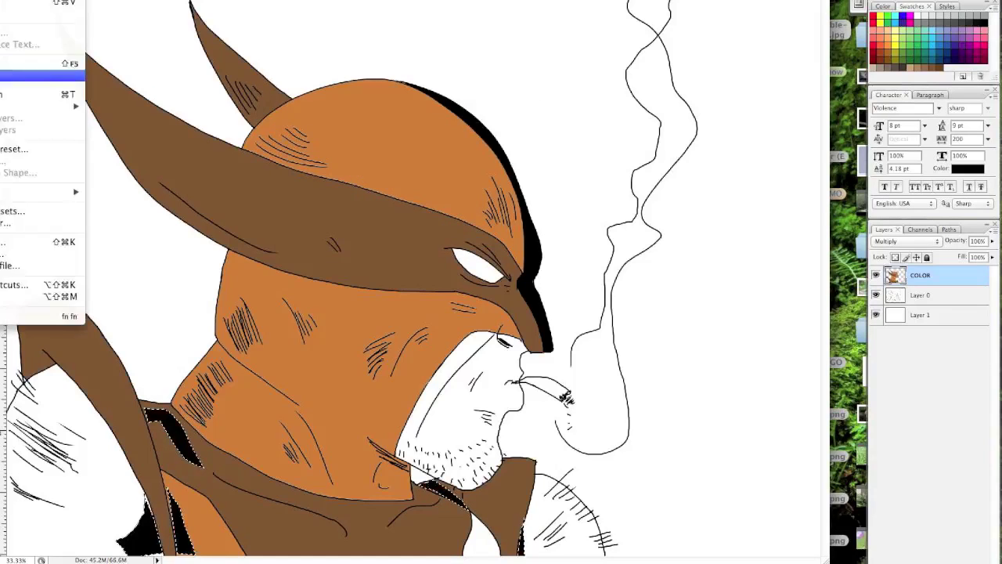
pyautogui.hotkey('ctrl', 'd')
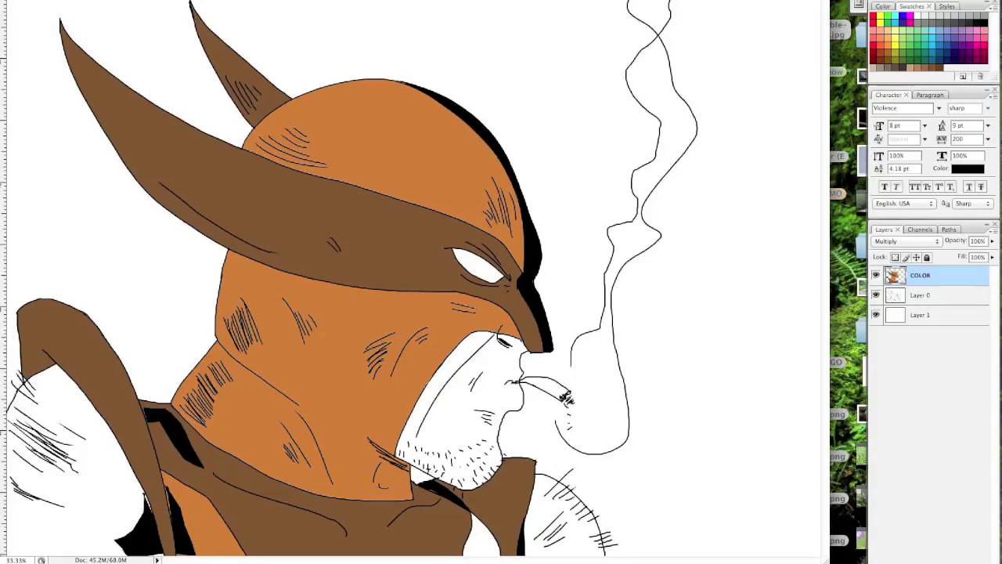
# Step: Add a black hatch stroke at lower left, touch up the collar and sample its brown
pyautogui.moveTo(17, 515); pyautogui.dragTo(52, 540)
pyautogui.moveTo(436, 498); pyautogui.dragTo(431, 502)
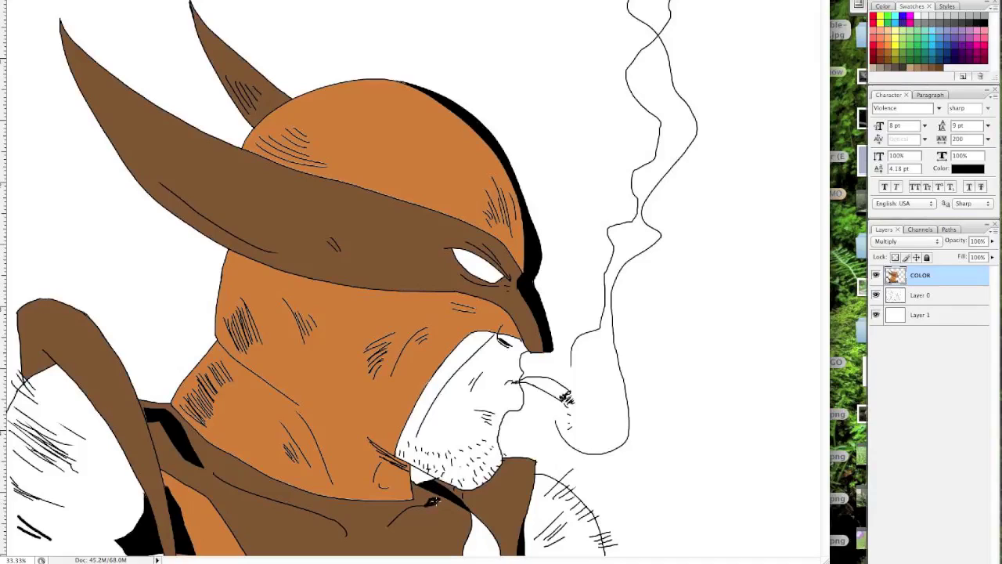
pyautogui.keyDown('alt'); pyautogui.click(429, 508); pyautogui.keyUp('alt')
# Step: Fill the face and shoulder skin areas with a light tan
pyautogui.click(8, 391)
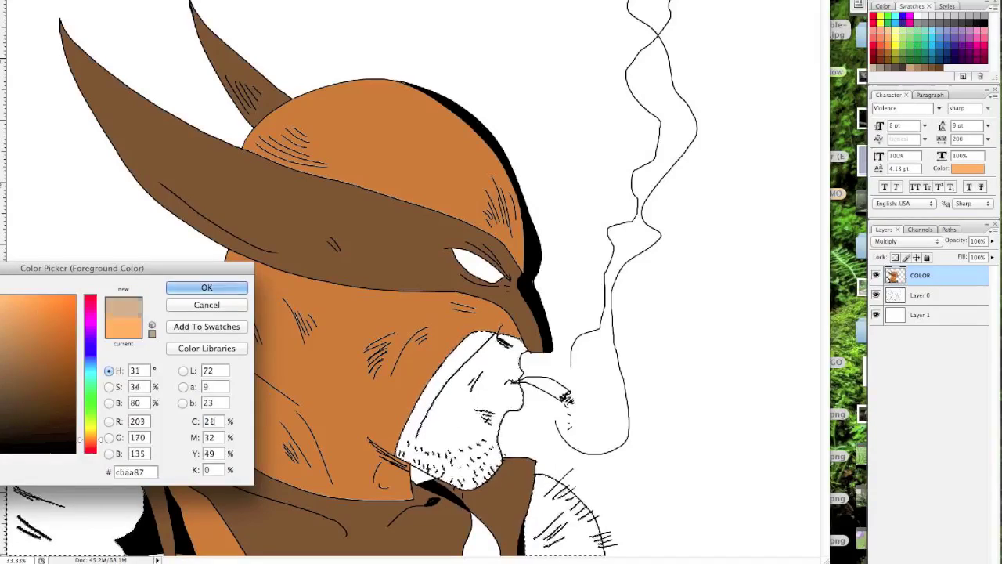
pyautogui.click(206, 287)
pyautogui.click(15, 2)
pyautogui.click(31, 314)
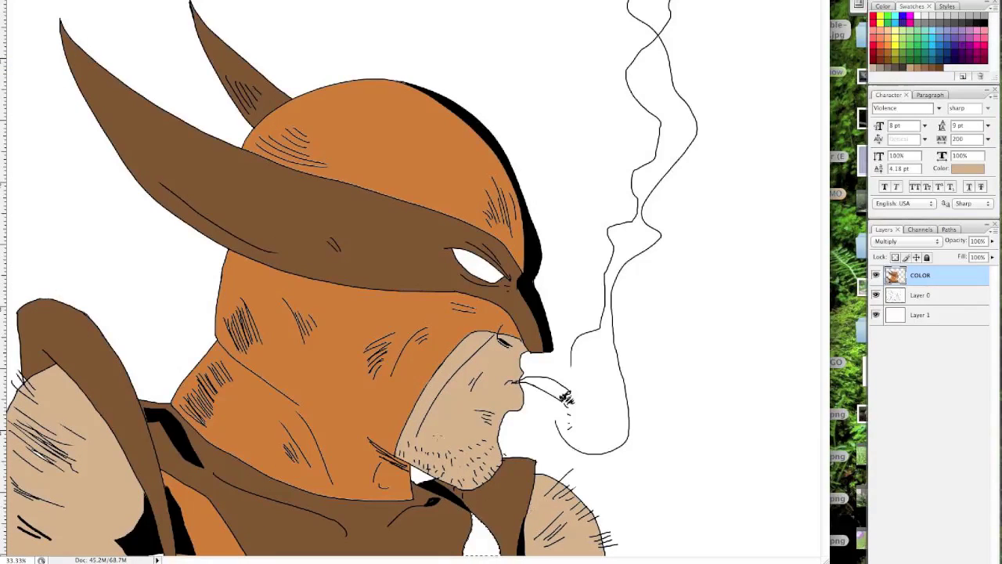
pyautogui.click(32, 67)
# Step: Brush black hatch strokes on the cheek beside the nose and along the neck
pyautogui.keyDown('alt'); pyautogui.click(340, 337); pyautogui.keyUp('alt')
pyautogui.press('d')
pyautogui.moveTo(463, 350); pyautogui.dragTo(490, 340)
pyautogui.moveTo(369, 439)
pyautogui.mouseDown()
pyautogui.moveTo(412, 462)
pyautogui.moveTo(383, 440)
pyautogui.mouseUp()
pyautogui.moveTo(213, 337); pyautogui.dragTo(244, 365)
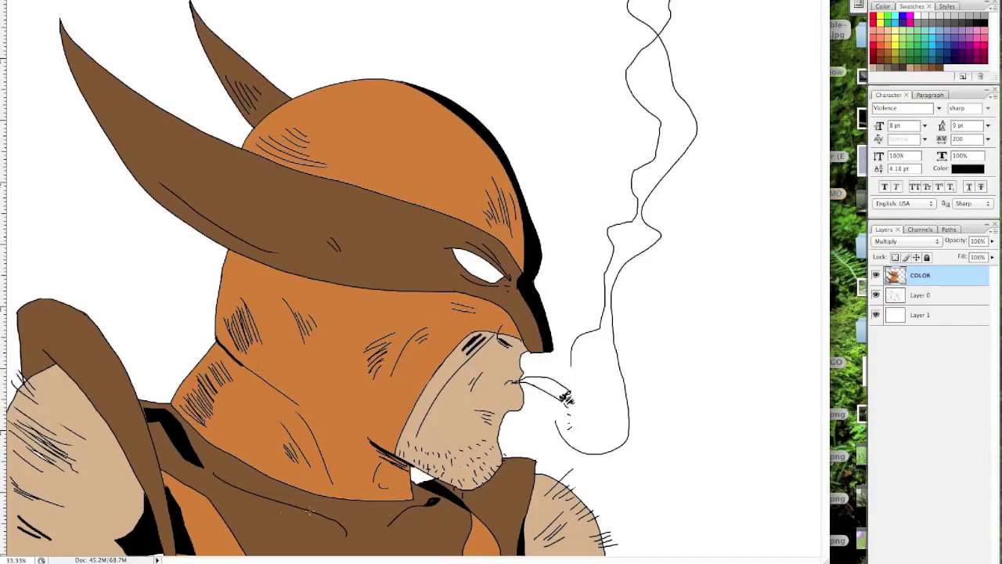
pyautogui.keyDown('alt'); pyautogui.click(92, 446); pyautogui.keyUp('alt')
pyautogui.press('d')
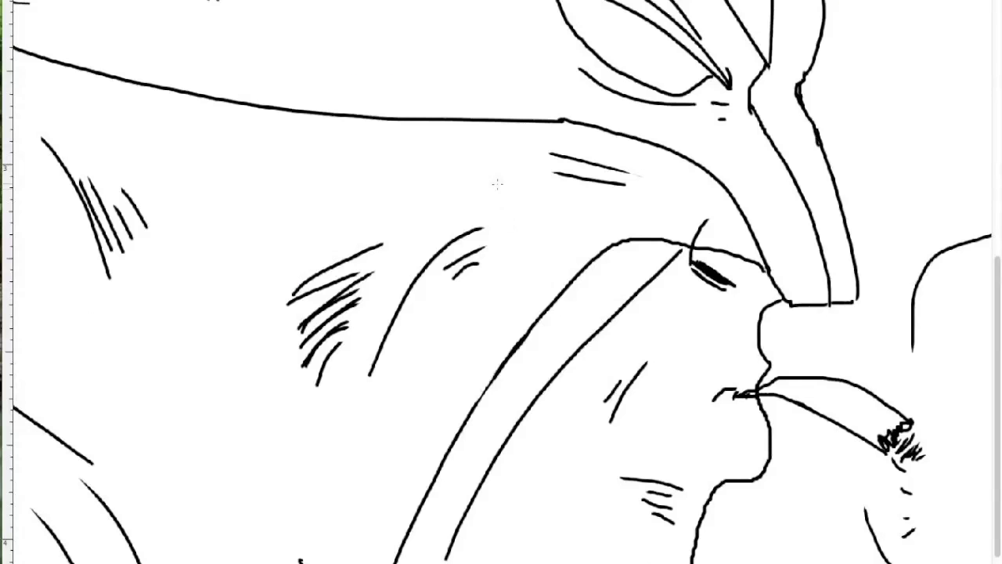
# Step: Erase the stray cheek lines and draw a long contour down the left side to the bottom
pyautogui.moveTo(562, 122); pyautogui.dragTo(312, 114)
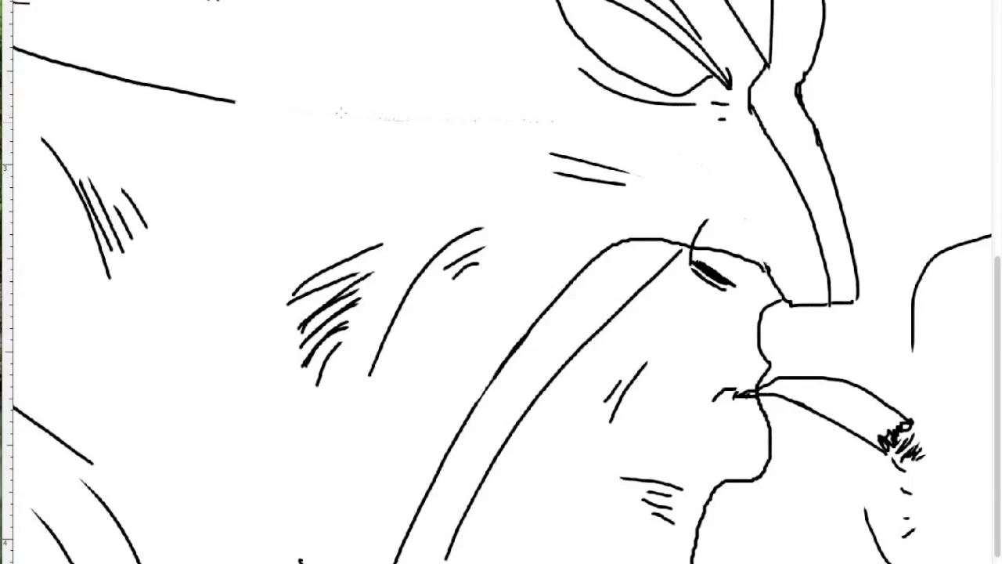
pyautogui.moveTo(184, 95); pyautogui.dragTo(242, 115)
pyautogui.moveTo(180, 91)
pyautogui.mouseDown()
pyautogui.moveTo(241, 512)
pyautogui.moveTo(222, 439)
pyautogui.mouseUp()
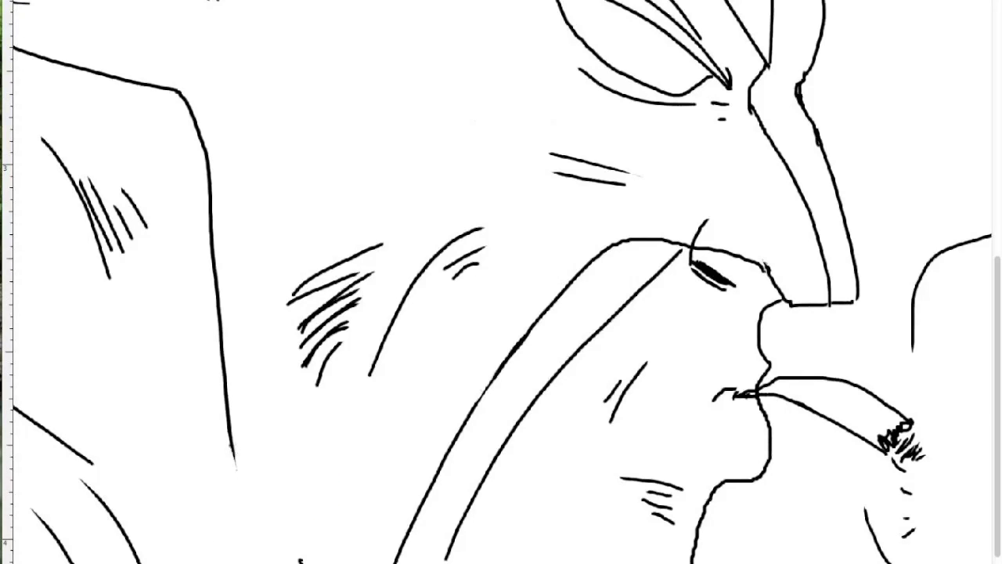
pyautogui.moveTo(232, 452); pyautogui.dragTo(301, 561)
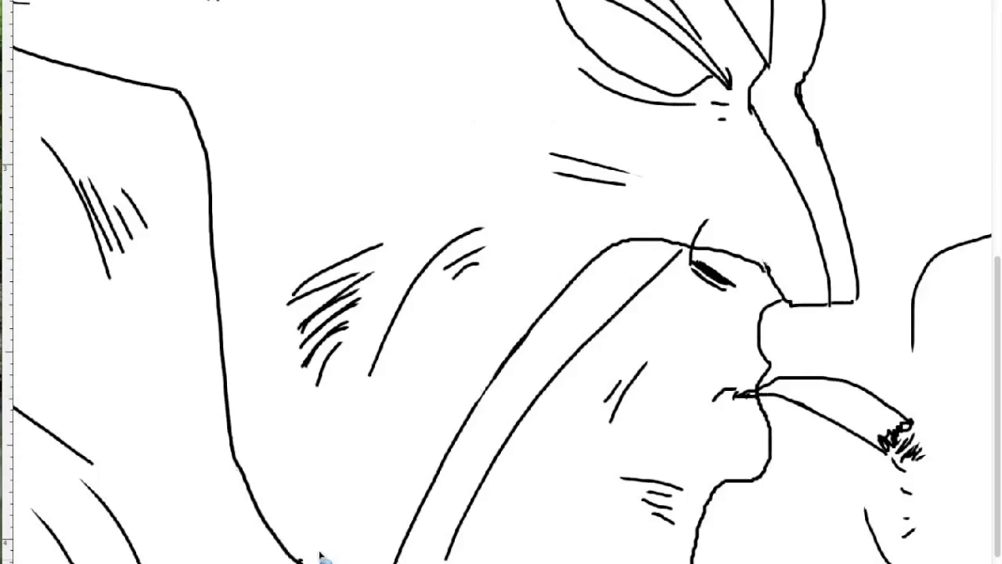
# Step: Redraw the nose edge joined to the nose bottom, plus a short stroke on the nose
pyautogui.moveTo(761, 269); pyautogui.dragTo(789, 304)
pyautogui.moveTo(765, 258)
pyautogui.mouseDown()
pyautogui.moveTo(783, 297)
pyautogui.moveTo(800, 305)
pyautogui.mouseUp()
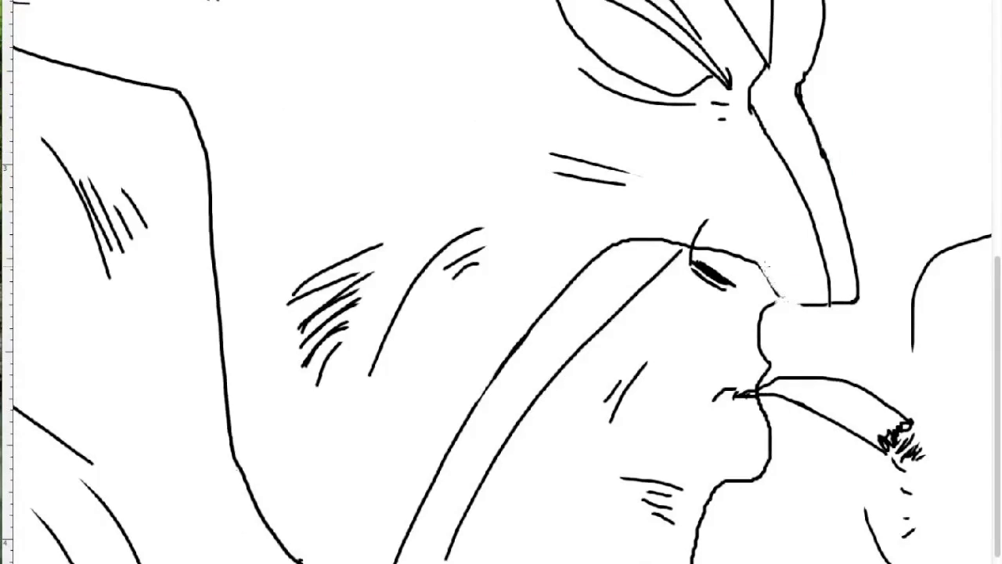
pyautogui.moveTo(778, 294)
pyautogui.mouseDown()
pyautogui.moveTo(791, 305)
pyautogui.moveTo(857, 301)
pyautogui.mouseUp()
pyautogui.moveTo(760, 237); pyautogui.dragTo(770, 258)
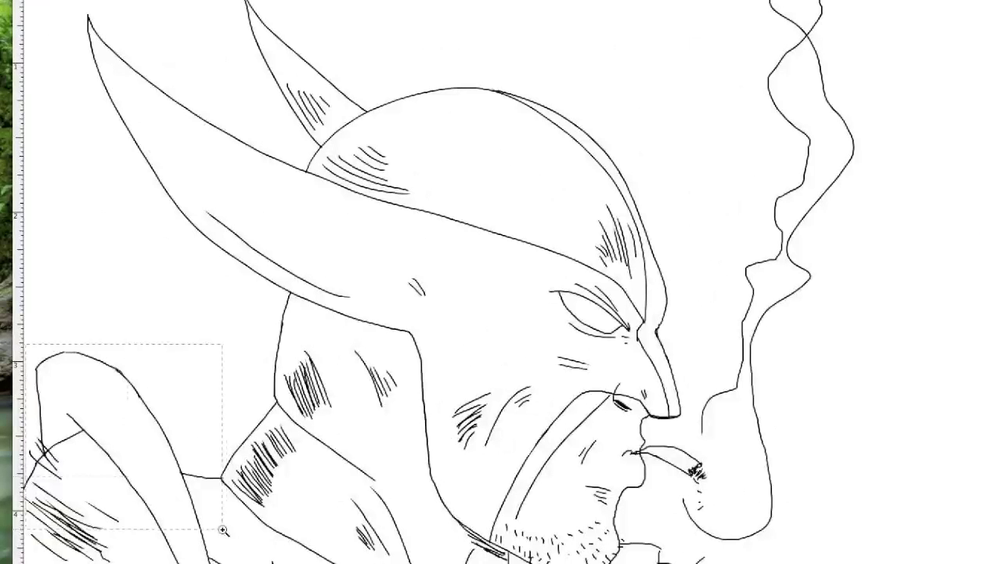
# Step: Zoom into the lower-left shoulder and draw a long curved top line for the shoulder pad
pyautogui.moveTo(23, 346); pyautogui.dragTo(224, 537)
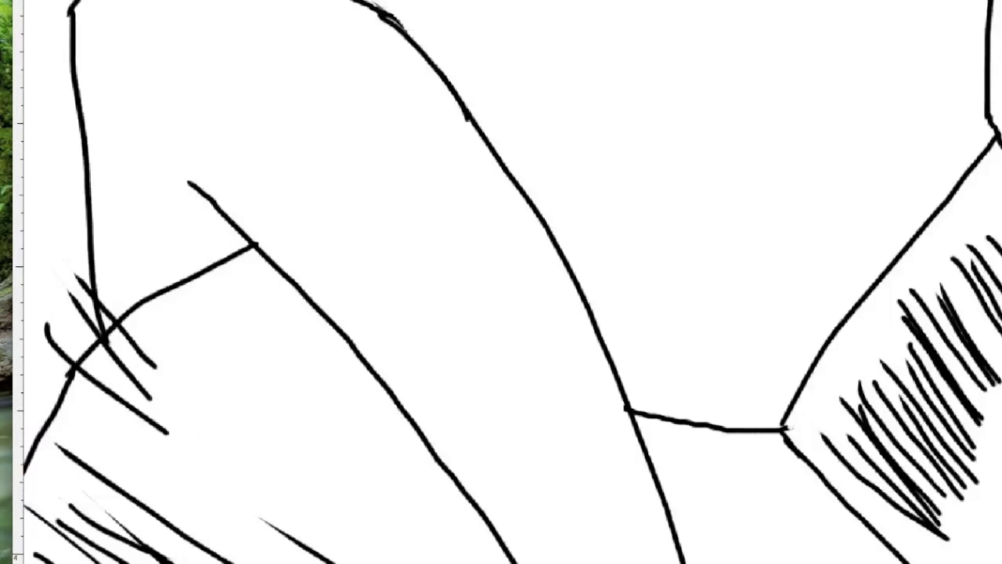
pyautogui.moveTo(69, 4); pyautogui.dragTo(139, 309)
pyautogui.scroll(3, 501, 282)
pyautogui.moveTo(63, 18)
pyautogui.mouseDown()
pyautogui.moveTo(69, 133)
pyautogui.moveTo(223, 70)
pyautogui.mouseUp()
pyautogui.hotkey('ctrl', 'z')
pyautogui.moveTo(63, 19); pyautogui.dragTo(264, 85)
pyautogui.hotkey('ctrl', 'z')
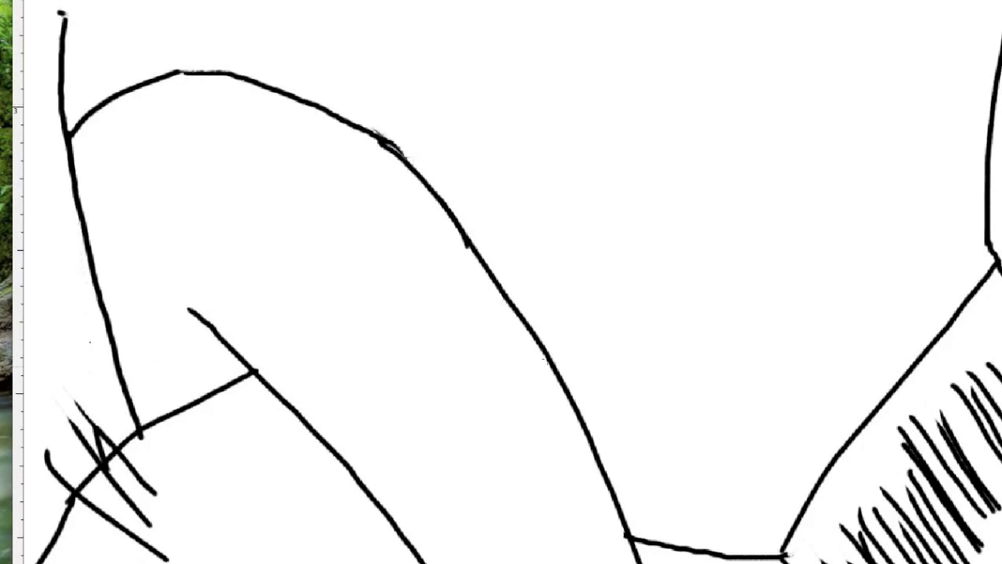
pyautogui.moveTo(58, 12); pyautogui.dragTo(474, 205)
# Step: Erase the leftover inner stroke and a short mark in the left scribble
pyautogui.moveTo(368, 129); pyautogui.dragTo(474, 205)
pyautogui.moveTo(100, 104); pyautogui.dragTo(70, 137)
pyautogui.moveTo(191, 72)
pyautogui.mouseDown()
pyautogui.moveTo(97, 106)
pyautogui.moveTo(313, 106)
pyautogui.moveTo(338, 119)
pyautogui.mouseUp()
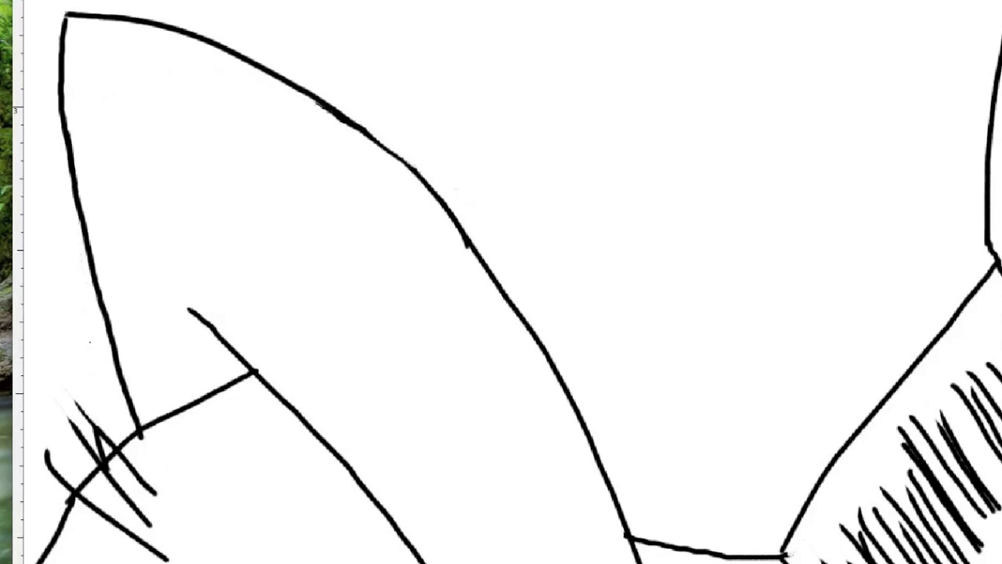
pyautogui.moveTo(94, 431); pyautogui.dragTo(103, 453)
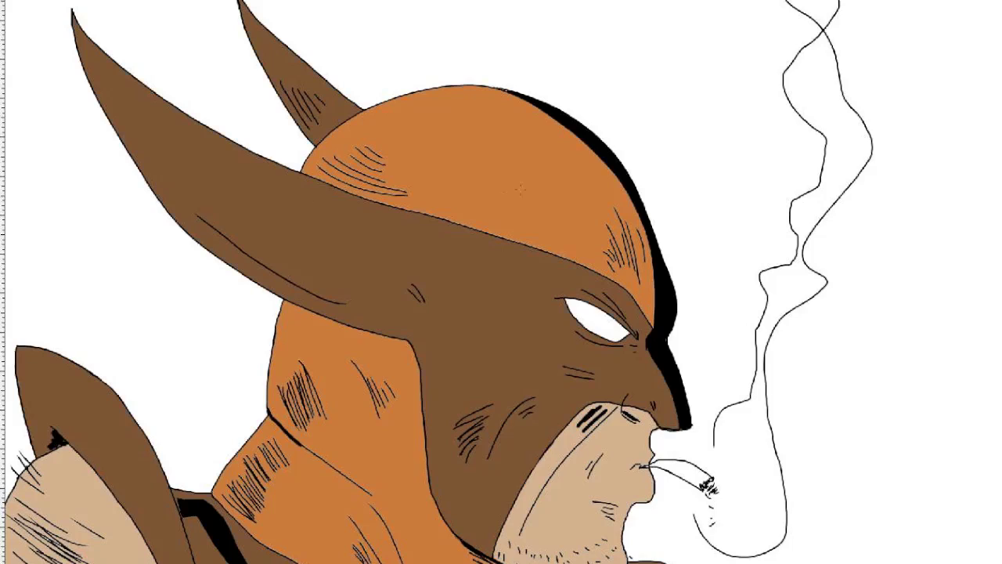
pyautogui.moveTo(522, 207); pyautogui.dragTo(562, 242)
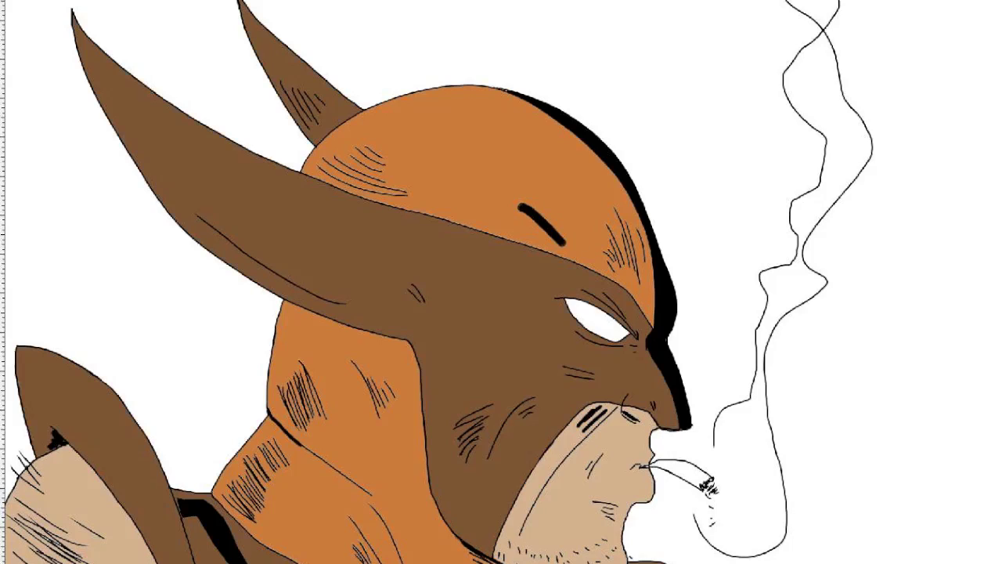
pyautogui.hotkey('ctrl', 'z')
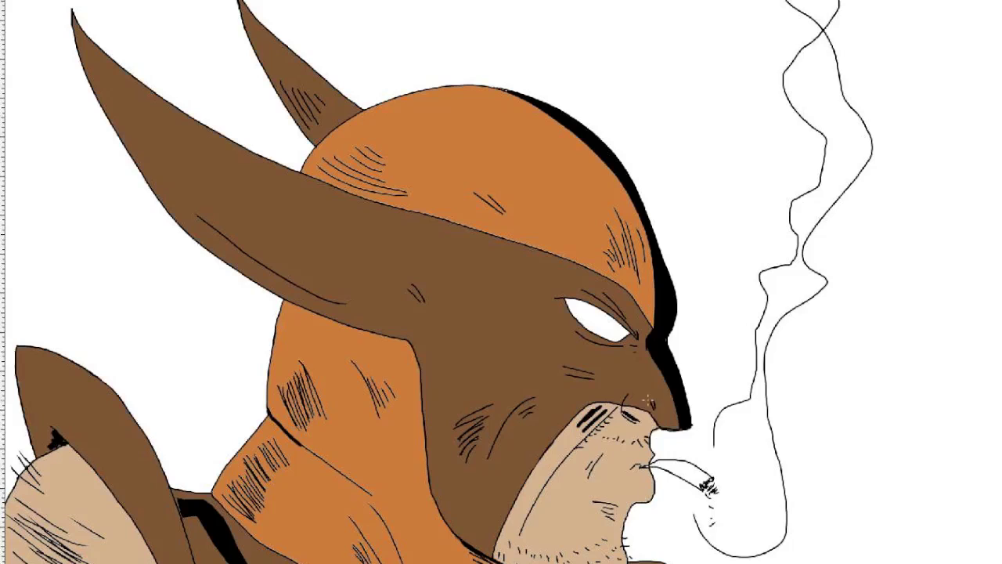
pyautogui.click(241, 330)
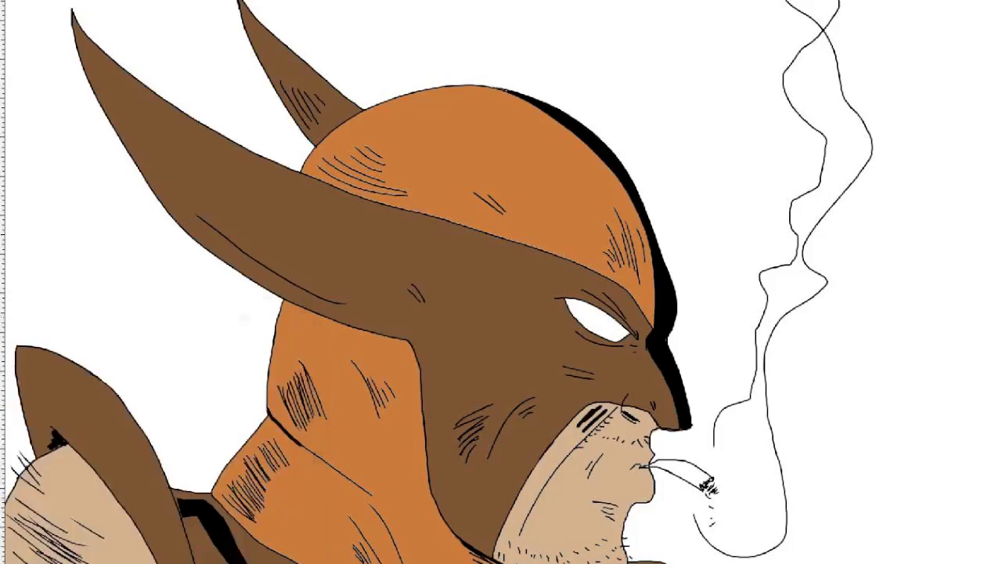